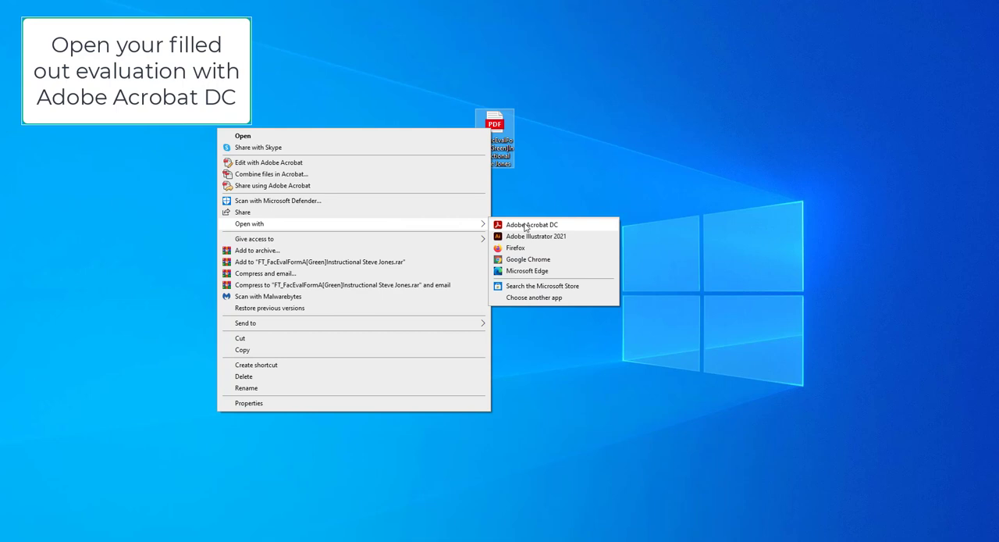
- Open the filled-out faculty evaluation PDF from the desktop with Adobe Acrobat DC
{"action": "left_click", "coordinate": [525, 227]}
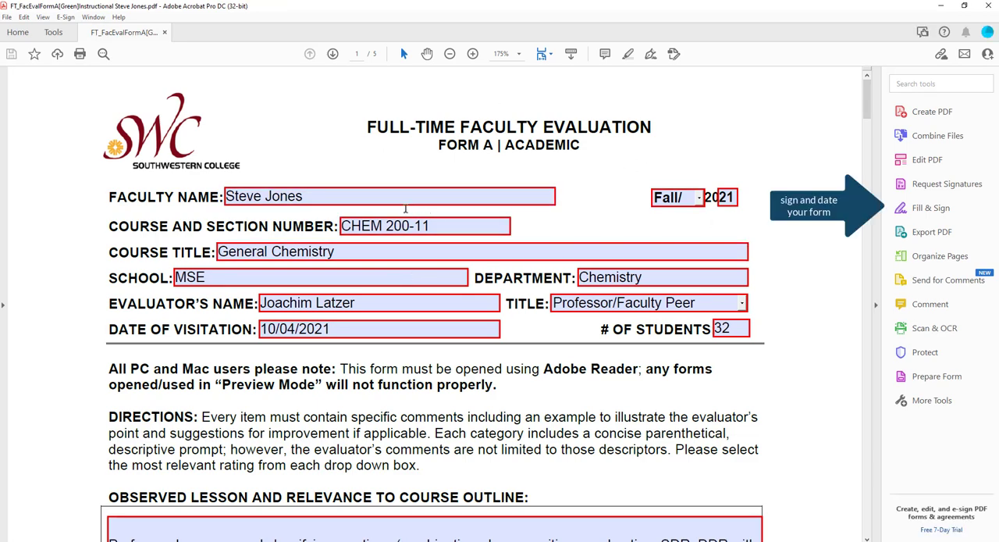
- Review the completed evaluation form through all five pages, down to the signature and comment sections
{"action": "scroll", "coordinate": [407, 248], "scroll_direction": "down", "scroll_amount": 1}
{"action": "scroll", "coordinate": [407, 247], "scroll_direction": "down", "scroll_amount": 1}
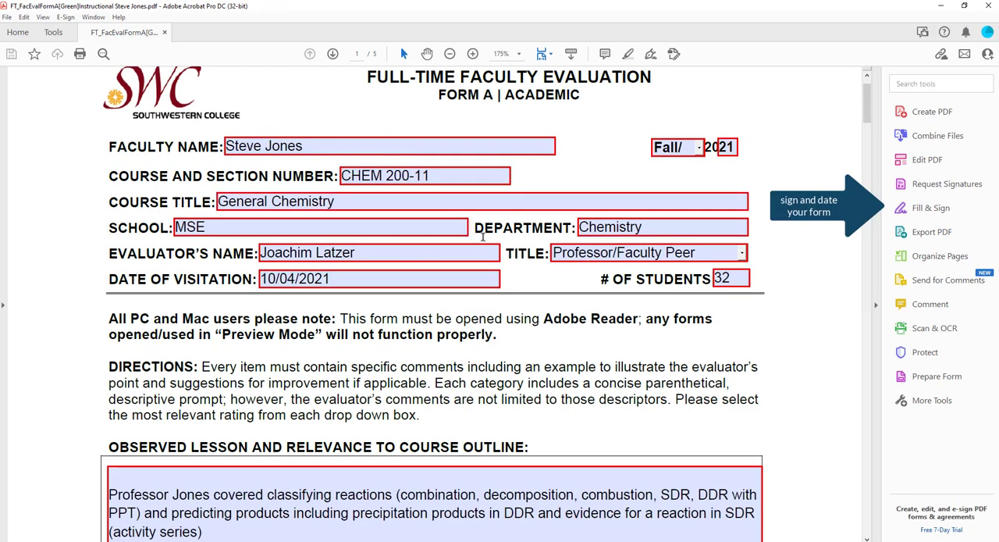
{"action": "scroll", "coordinate": [517, 226], "scroll_direction": "down", "scroll_amount": 5}
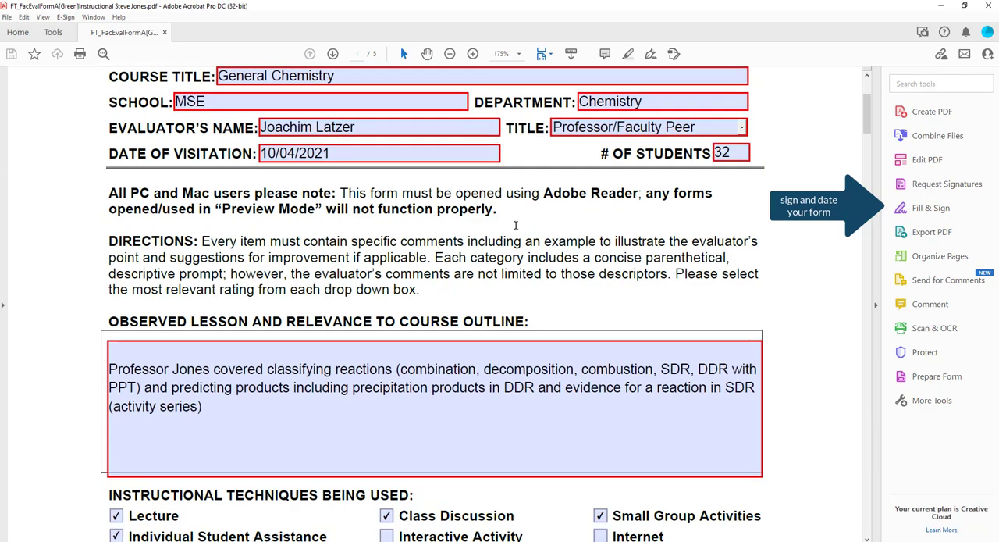
{"action": "scroll", "coordinate": [516, 224], "scroll_direction": "down", "scroll_amount": 20}
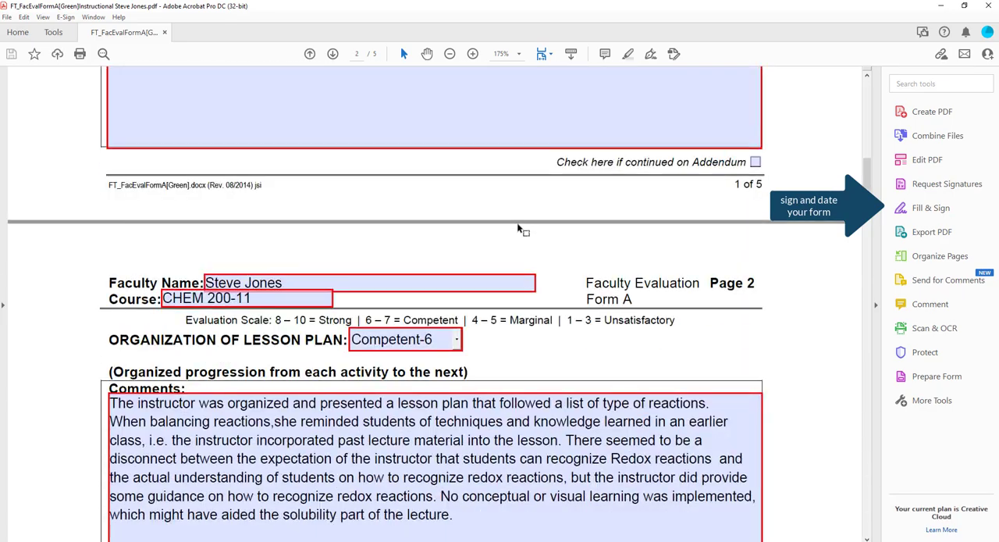
{"action": "scroll", "coordinate": [517, 224], "scroll_direction": "down", "scroll_amount": 20}
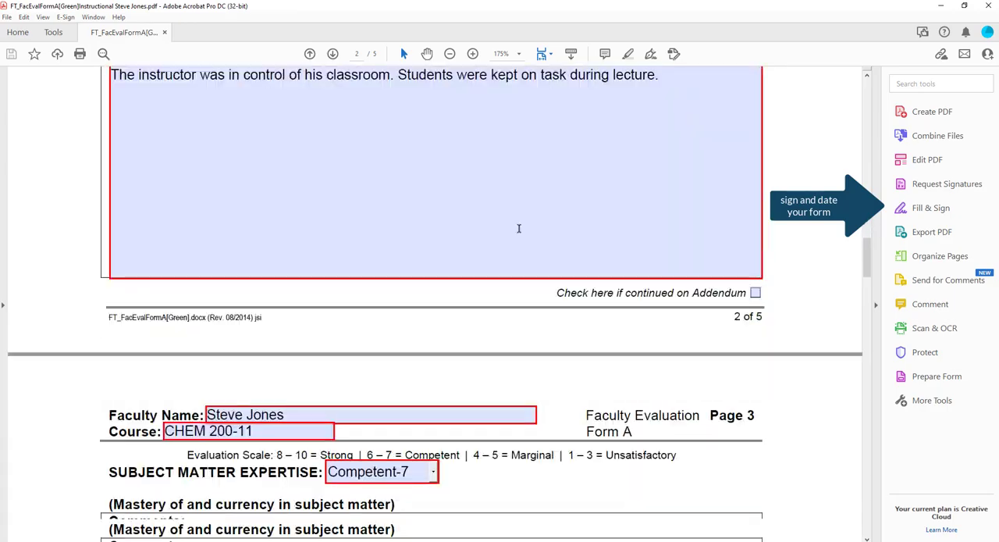
{"action": "scroll", "coordinate": [505, 231], "scroll_direction": "down", "scroll_amount": 20}
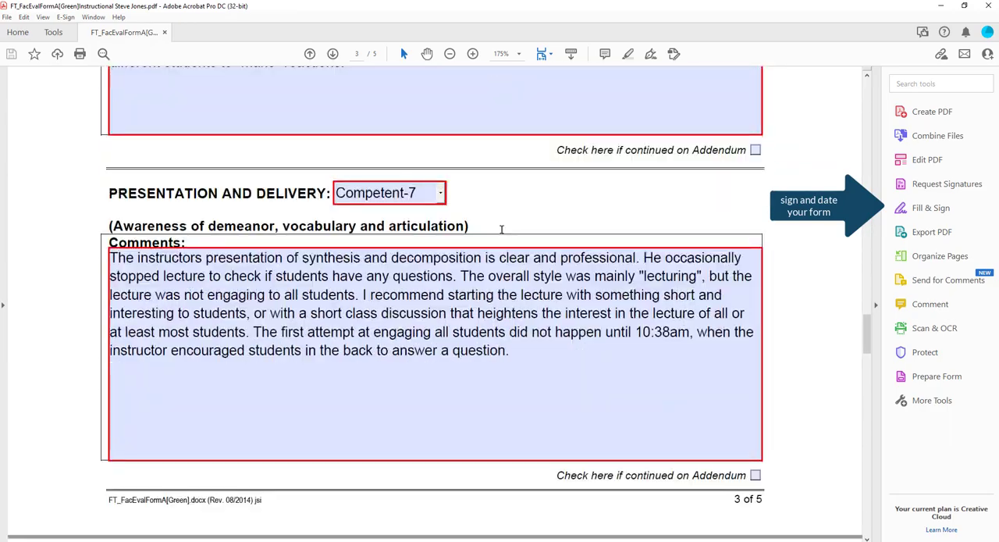
{"action": "scroll", "coordinate": [502, 234], "scroll_direction": "down", "scroll_amount": 20}
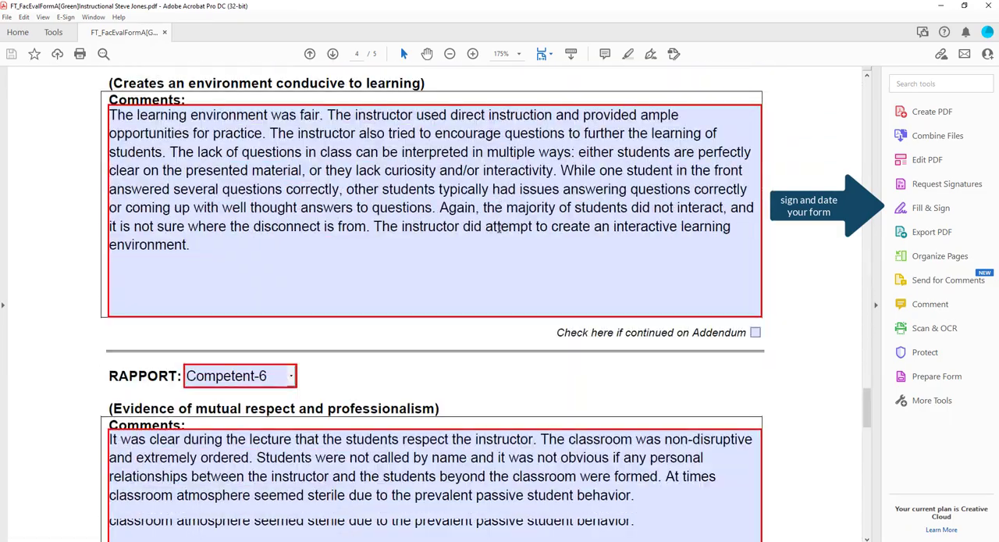
{"action": "scroll", "coordinate": [499, 232], "scroll_direction": "down", "scroll_amount": 15}
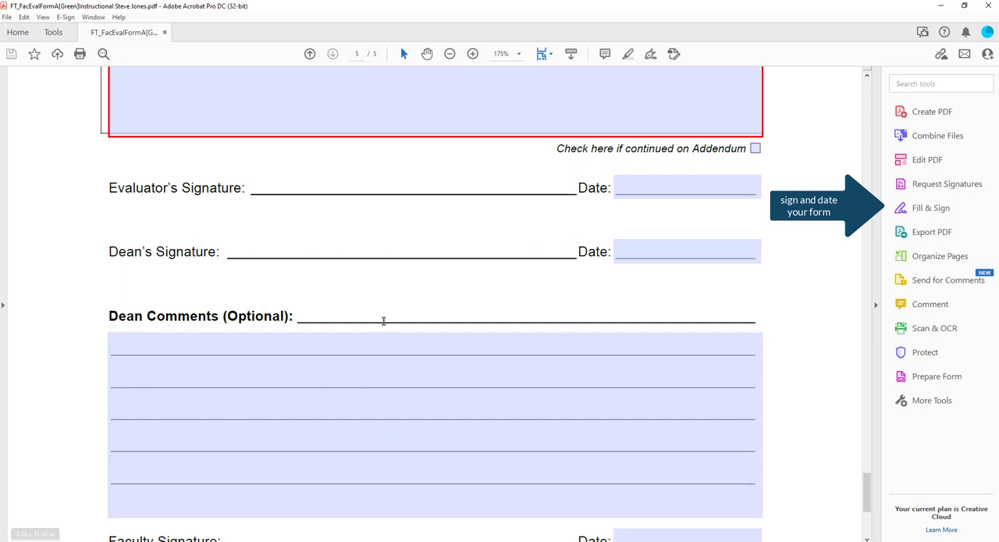
{"action": "scroll", "coordinate": [397, 295], "scroll_direction": "down", "scroll_amount": 3}
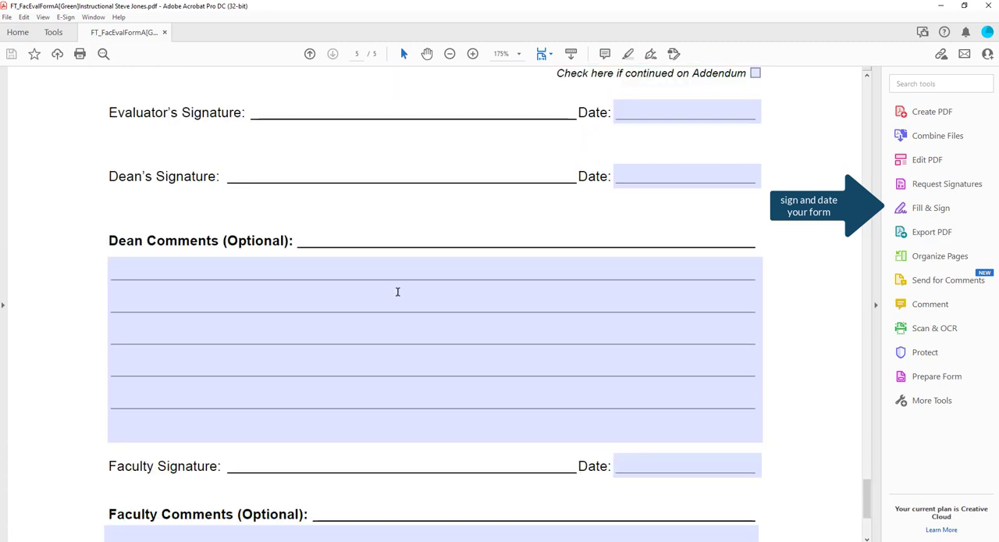
{"action": "scroll", "coordinate": [398, 292], "scroll_direction": "down", "scroll_amount": 3}
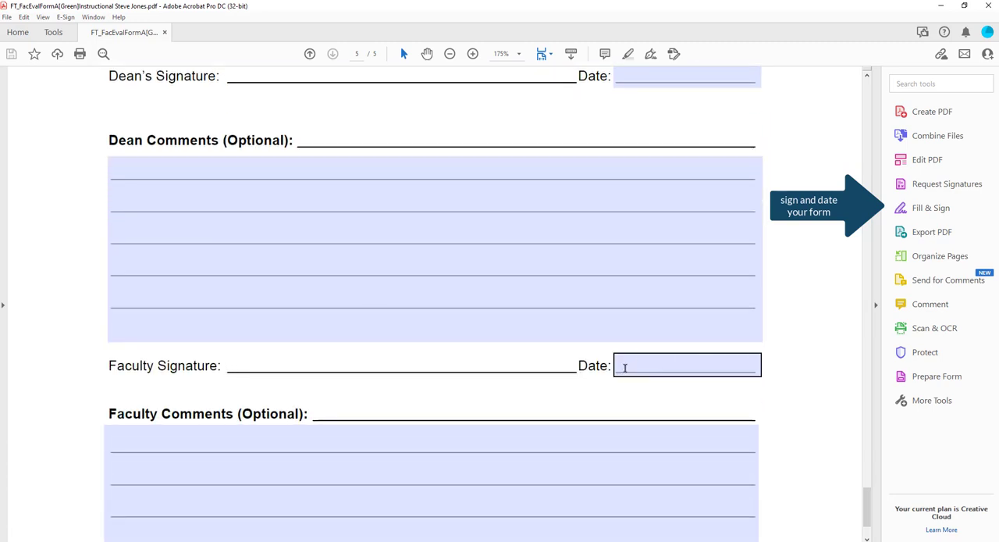
{"action": "scroll", "coordinate": [479, 304], "scroll_direction": "down", "scroll_amount": 3}
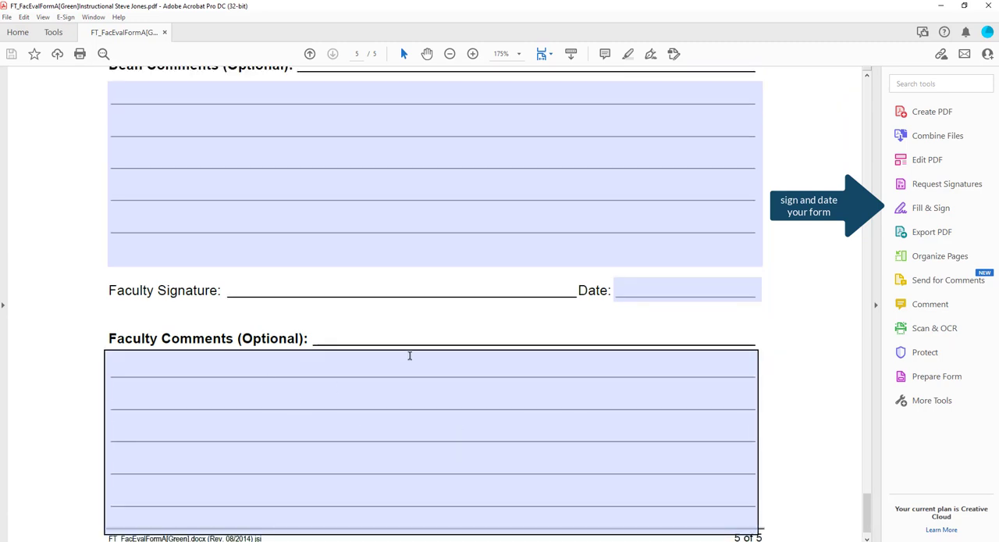
{"action": "scroll", "coordinate": [409, 355], "scroll_direction": "up", "scroll_amount": 6}
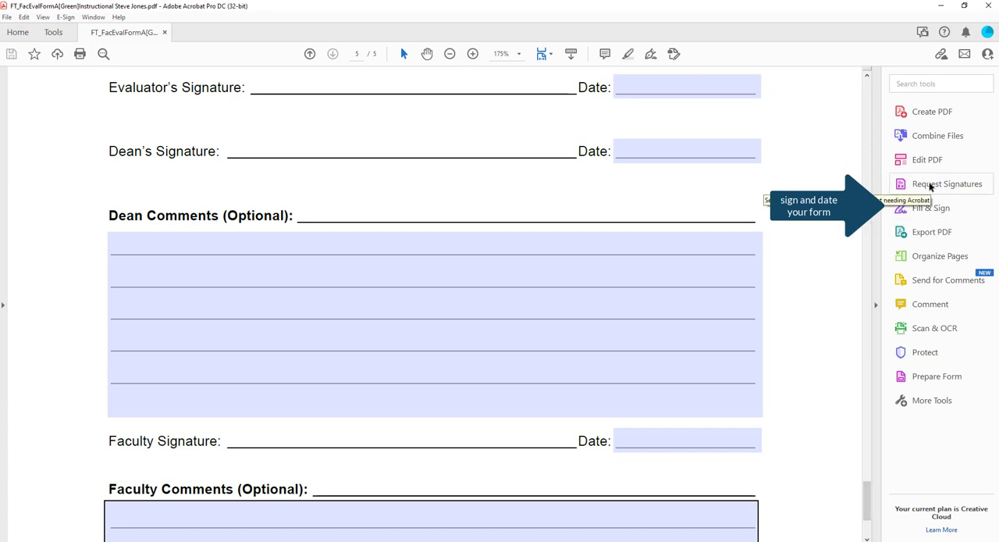
- Place the evaluator's saved signature on the Evaluator's Signature line using Fill & Sign
{"action": "left_click", "coordinate": [931, 208]}
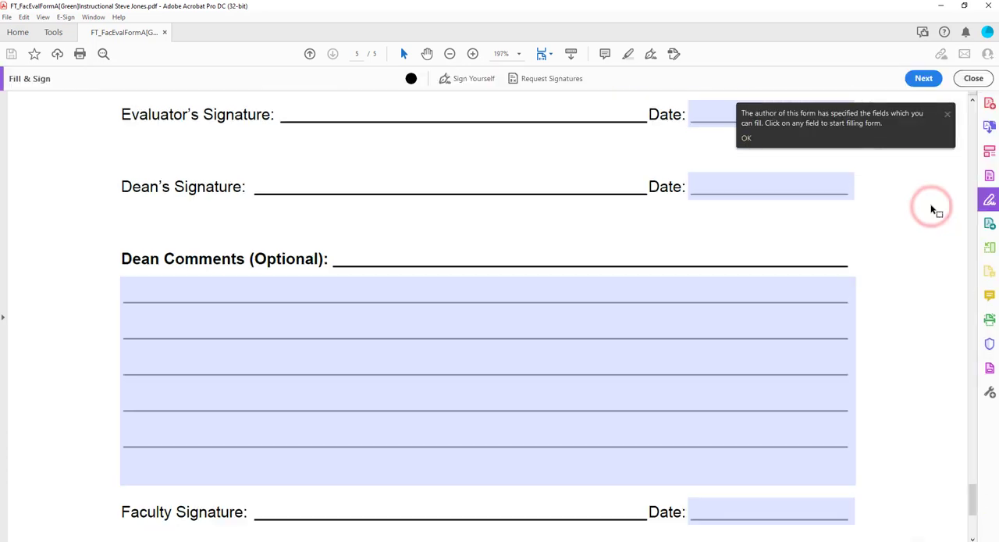
{"action": "left_click", "coordinate": [946, 115]}
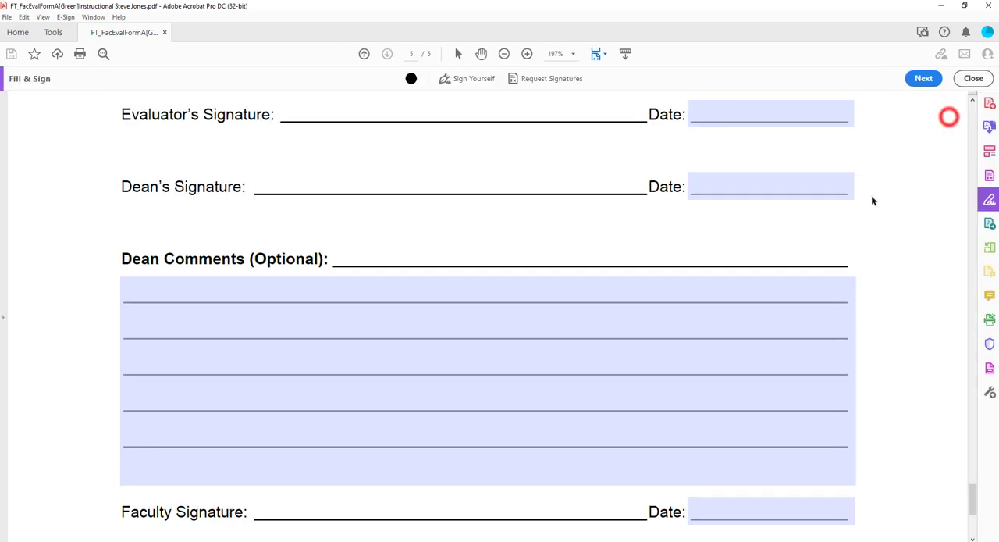
{"action": "left_click", "coordinate": [471, 83]}
{"action": "left_click", "coordinate": [463, 112]}
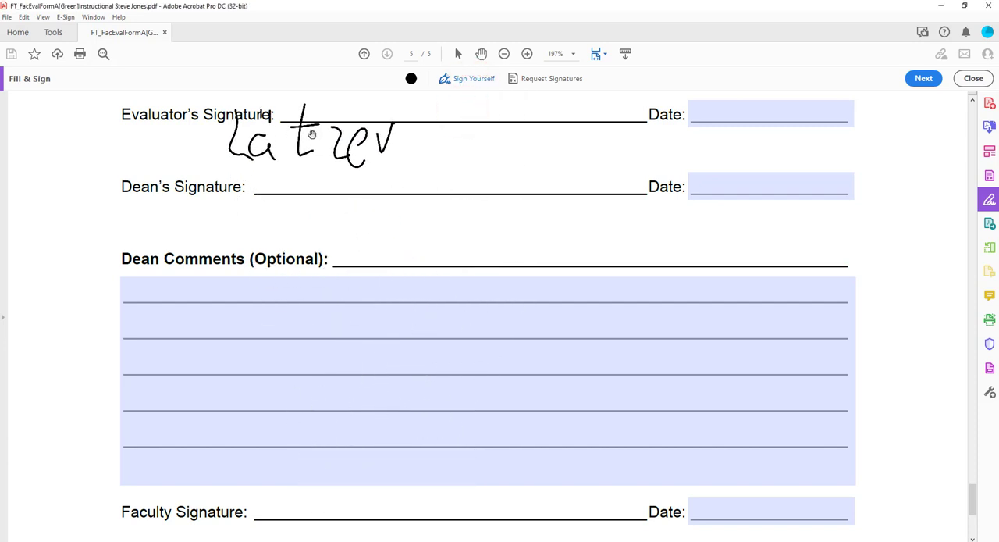
{"action": "scroll", "coordinate": [336, 249], "scroll_direction": "up", "scroll_amount": 2}
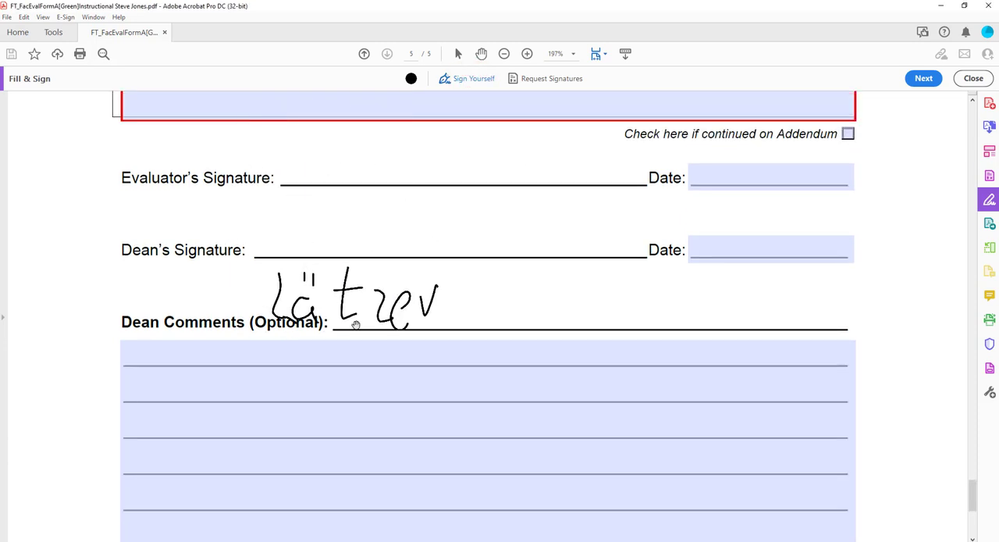
{"action": "left_click", "coordinate": [380, 162]}
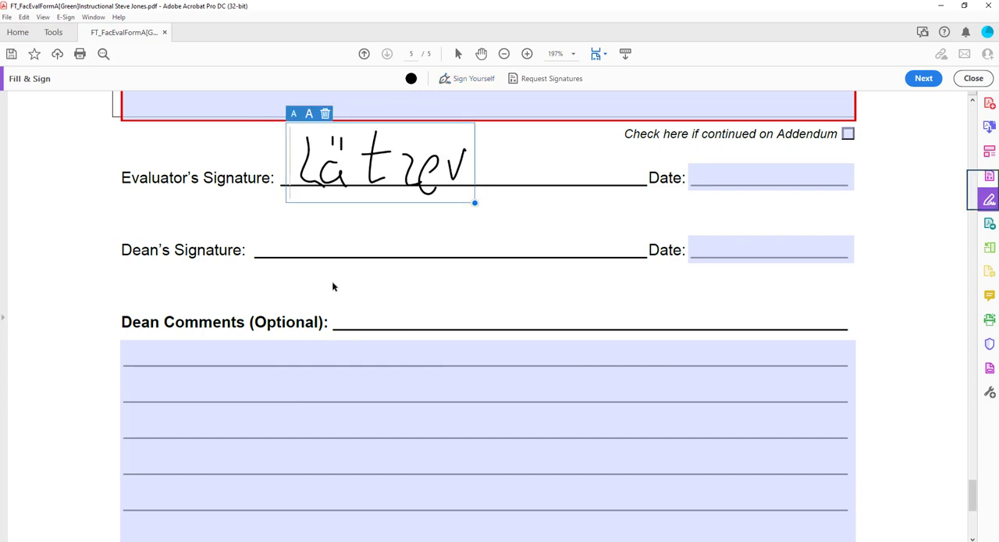
- Enter 10/4/2021 as the date beside the evaluator's signature
{"action": "left_click", "coordinate": [709, 171]}
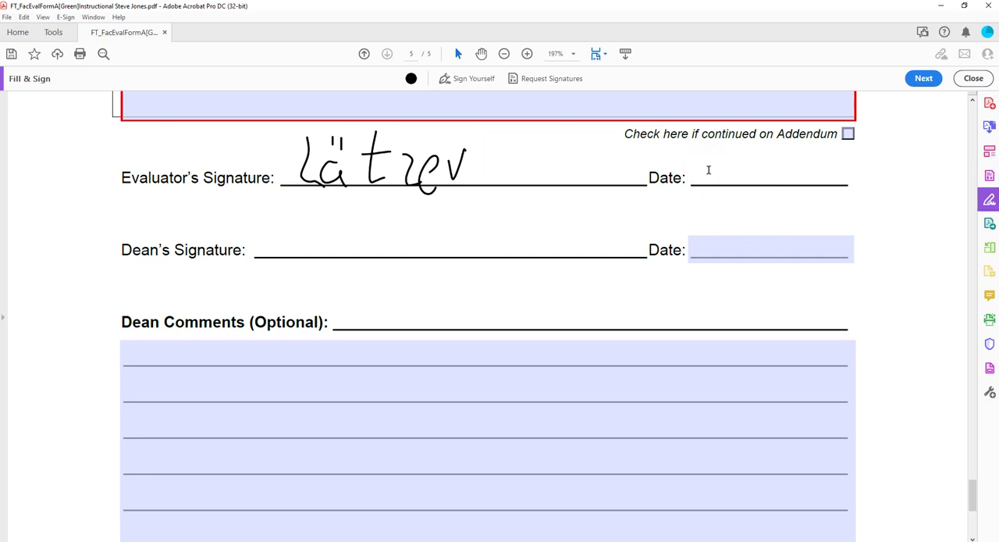
{"action": "type", "text": "10/4/2021"}
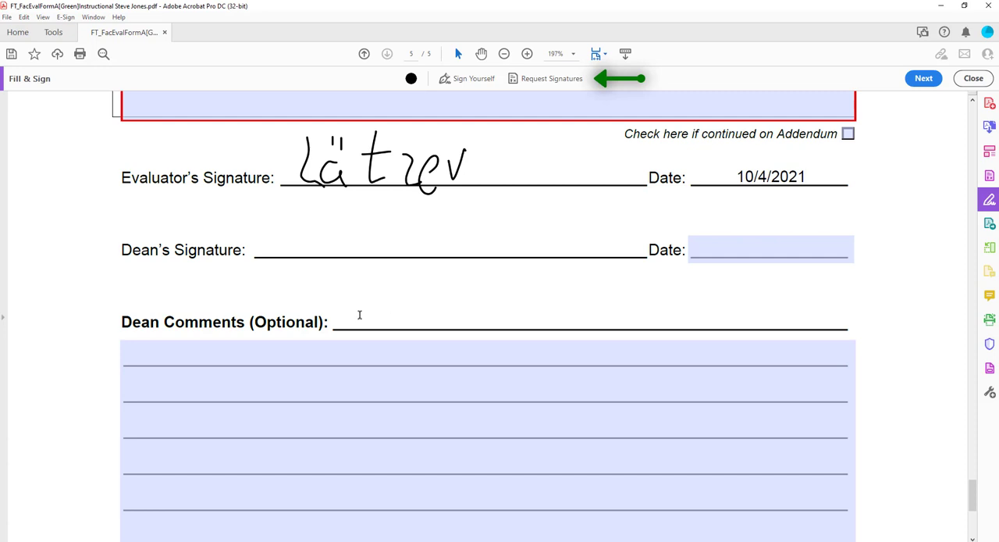
- Start a signature request for the evaluation form and expand it to the advanced sending options
{"action": "scroll", "coordinate": [359, 314], "scroll_direction": "down", "scroll_amount": 4}
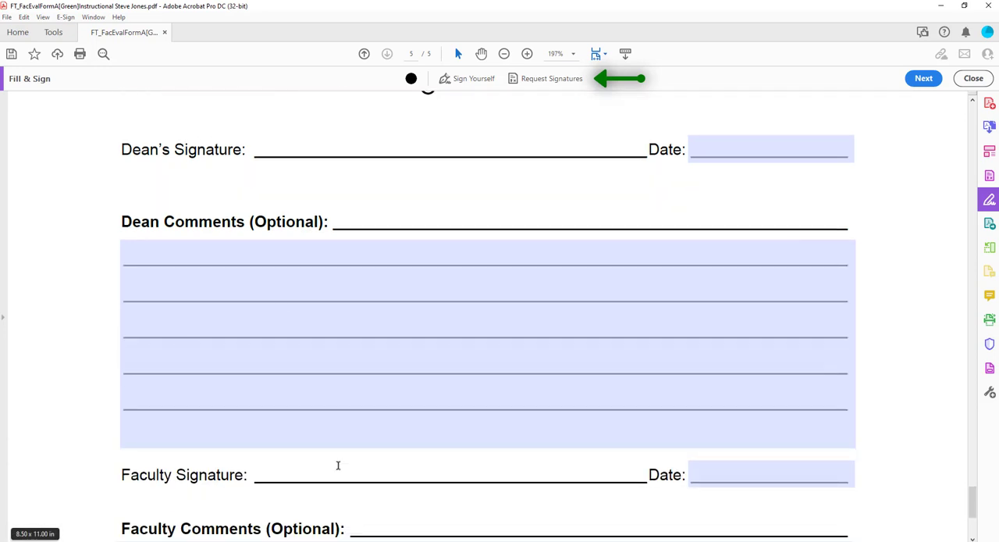
{"action": "left_click", "coordinate": [705, 484]}
{"action": "left_click", "coordinate": [897, 456]}
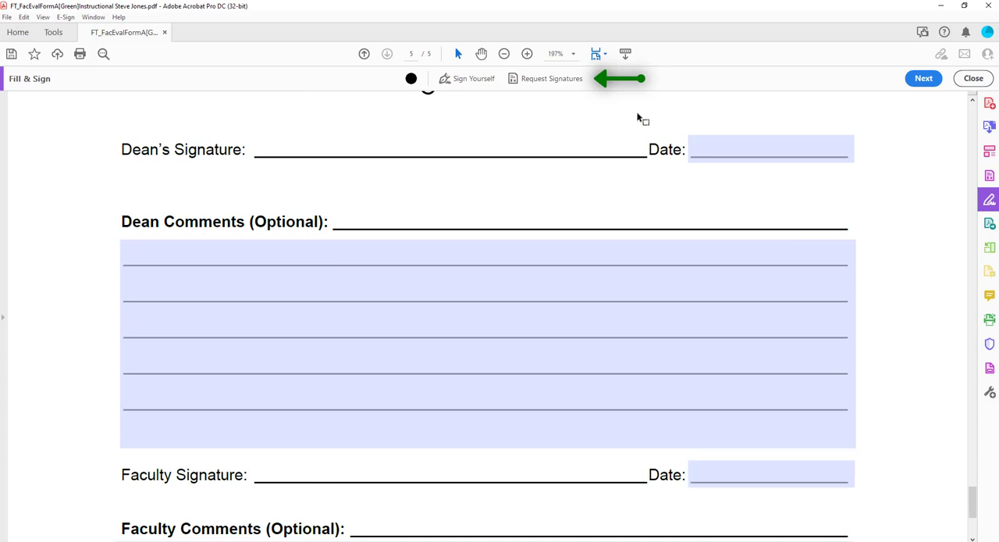
{"action": "left_click", "coordinate": [536, 79]}
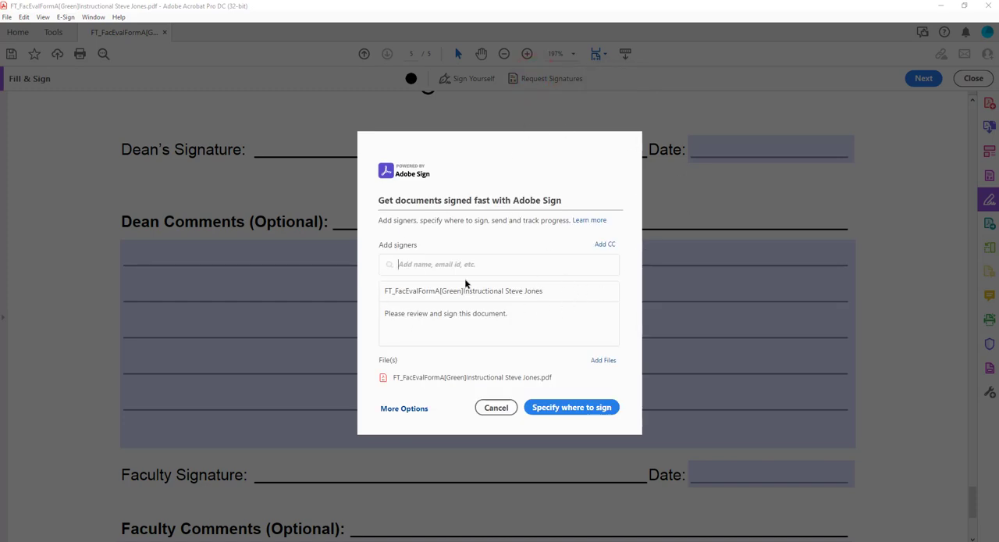
{"action": "left_click", "coordinate": [401, 411]}
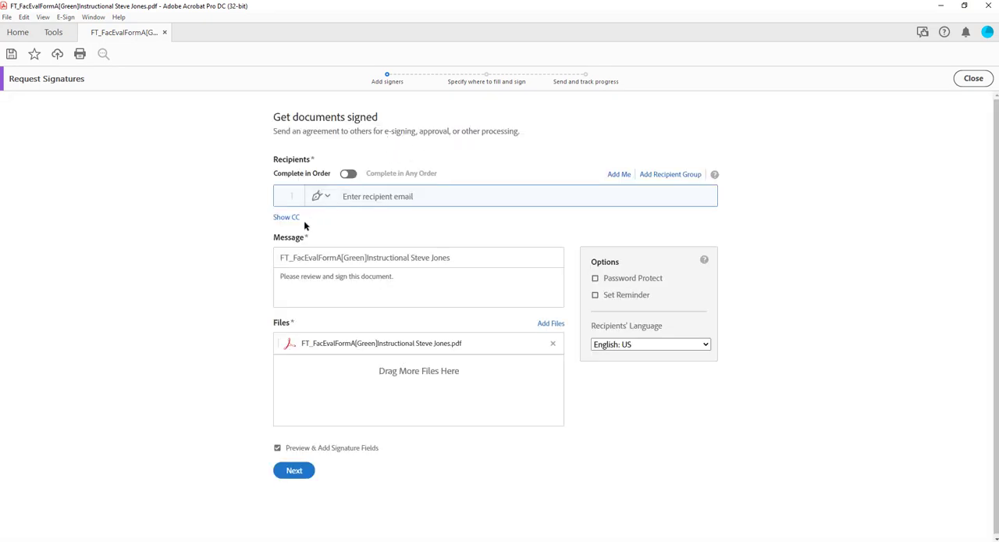
- Enter the faculty member's email as the first recipient of the signature request
{"action": "left_click", "coordinate": [388, 200]}
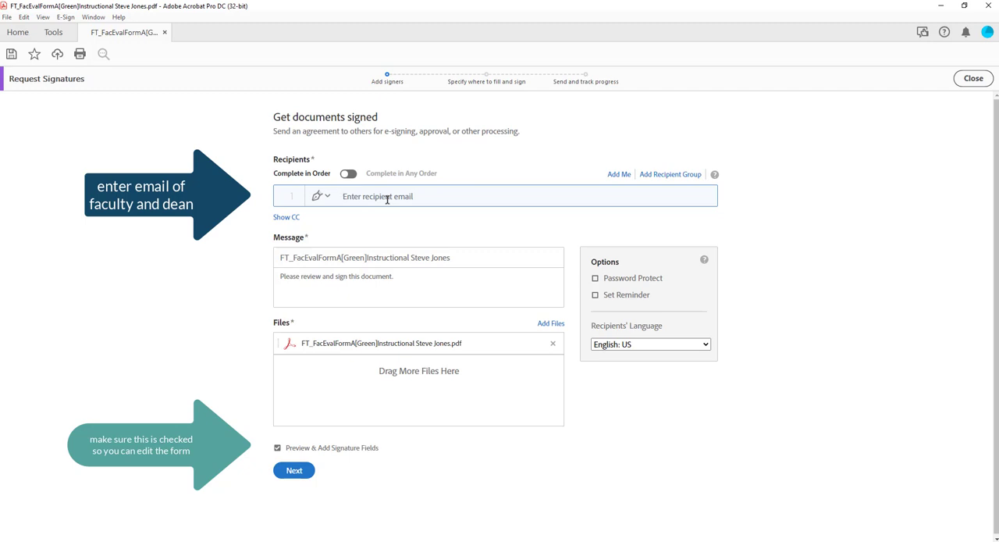
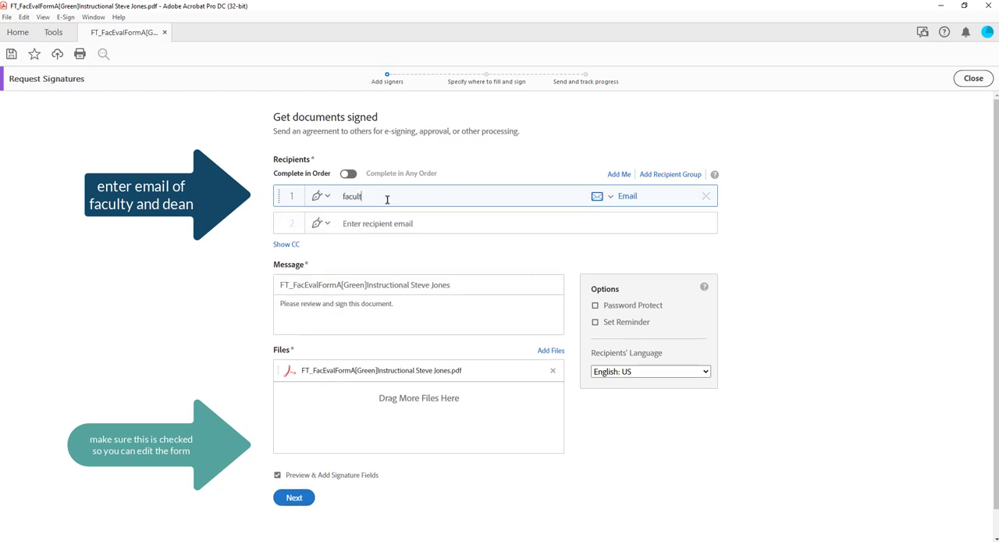
- Add the dean's email as the second recipient and continue to the field placement stage, dismissing the document note
{"action": "left_click", "coordinate": [354, 224]}
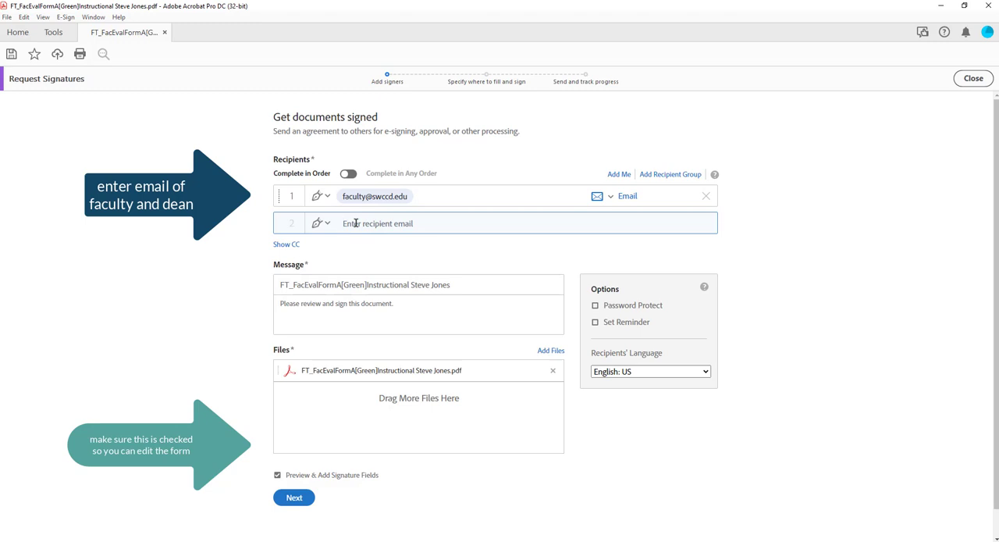
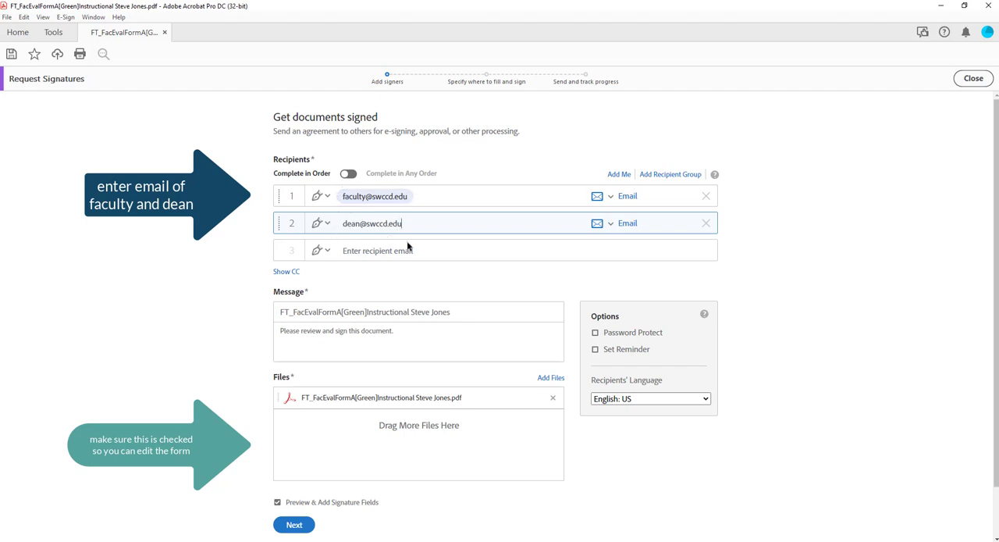
{"action": "scroll", "coordinate": [445, 279], "scroll_direction": "down", "scroll_amount": 1}
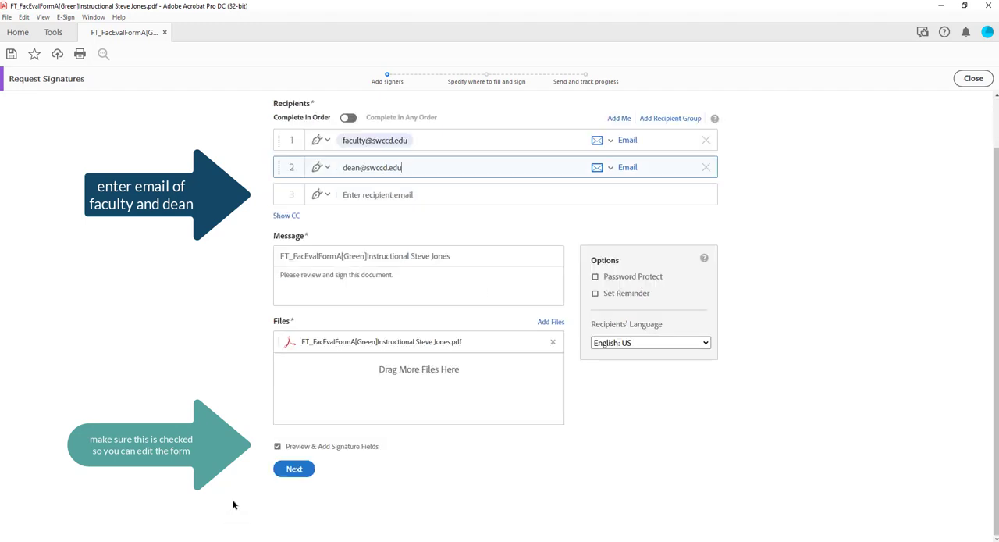
{"action": "left_click", "coordinate": [293, 470]}
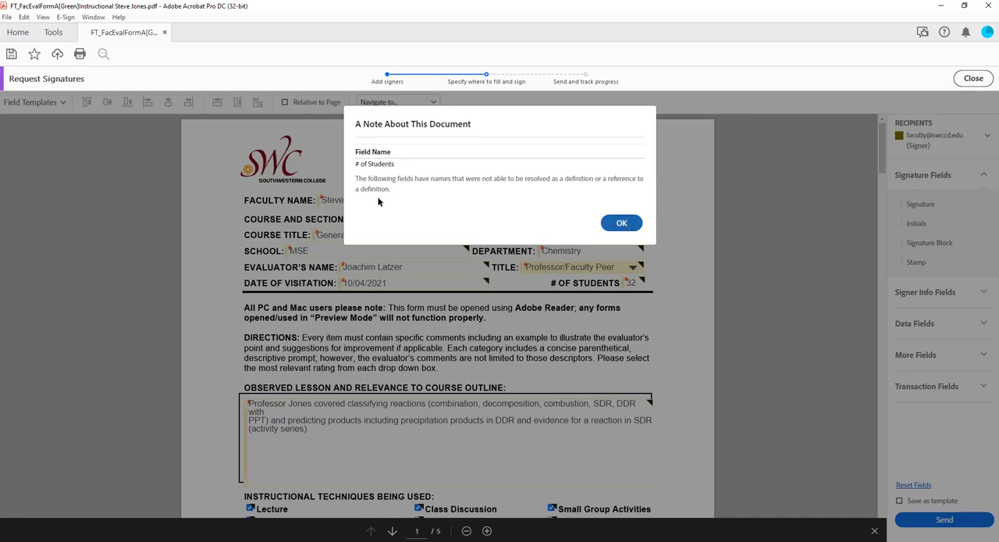
{"action": "left_click", "coordinate": [611, 226]}
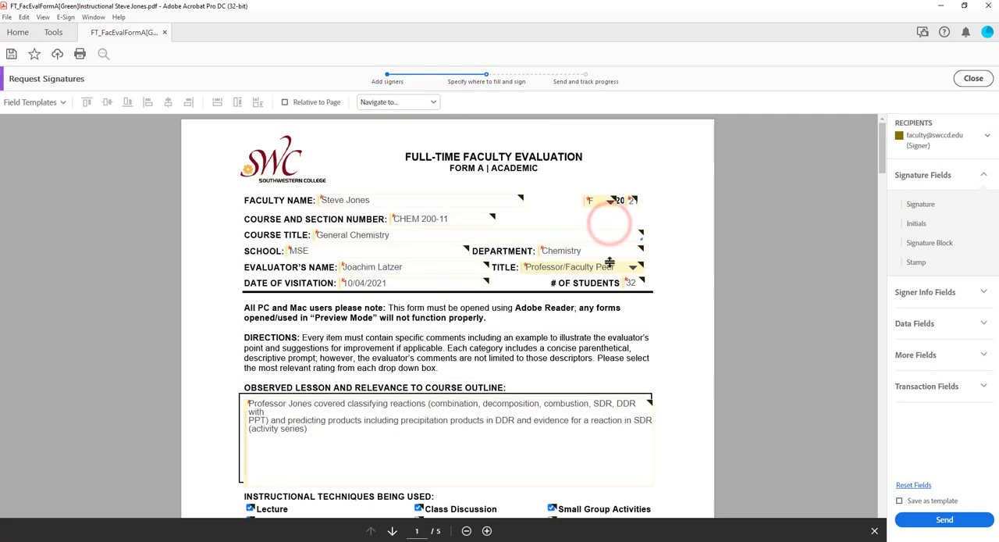
- Go to the signature and comments section on page 5 of the evaluation form
{"action": "scroll", "coordinate": [612, 285], "scroll_direction": "down", "scroll_amount": 4}
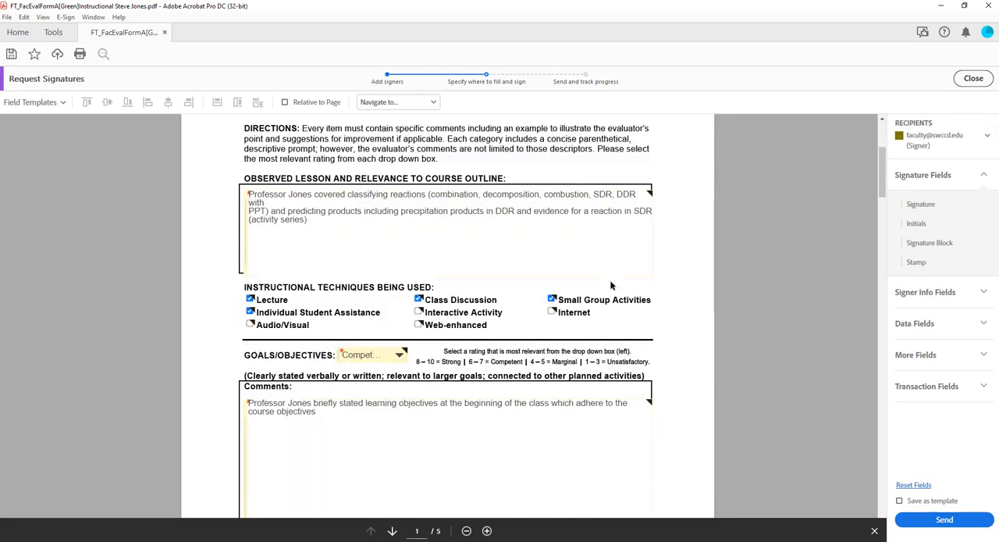
{"action": "scroll", "coordinate": [612, 286], "scroll_direction": "down", "scroll_amount": 13}
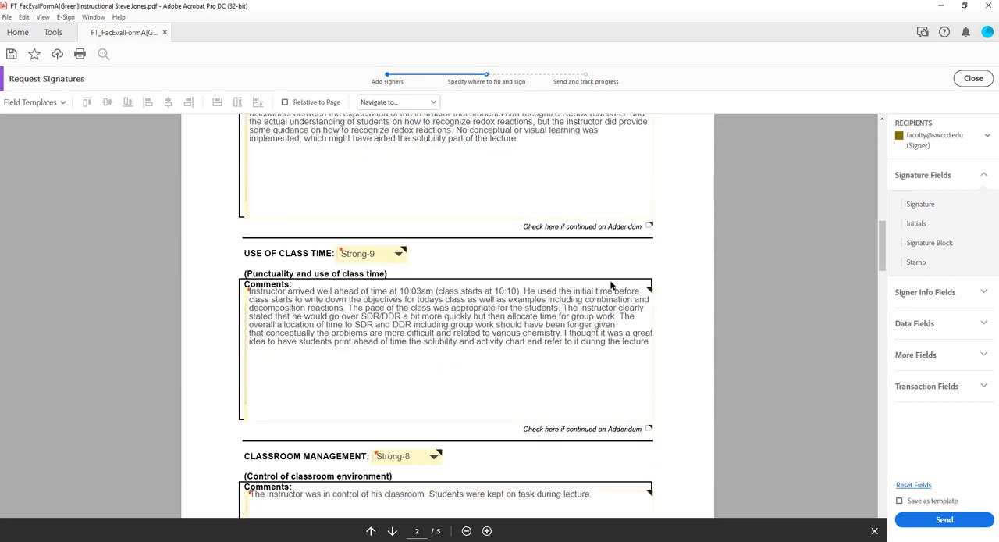
{"action": "scroll", "coordinate": [612, 285], "scroll_direction": "down", "scroll_amount": 8}
{"action": "scroll", "coordinate": [603, 295], "scroll_direction": "down", "scroll_amount": 10}
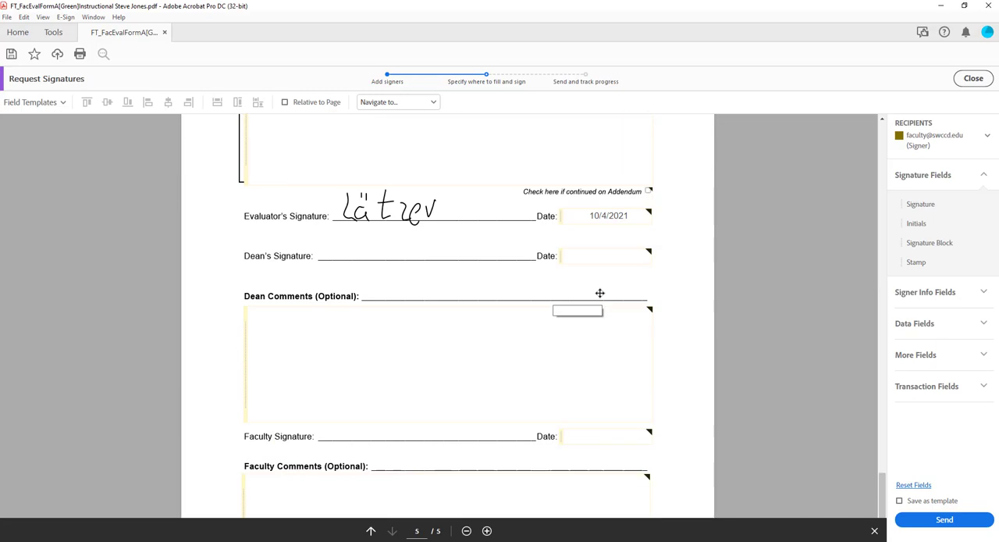
{"action": "scroll", "coordinate": [663, 292], "scroll_direction": "up", "scroll_amount": 2}
{"action": "scroll", "coordinate": [598, 295], "scroll_direction": "down", "scroll_amount": 3}
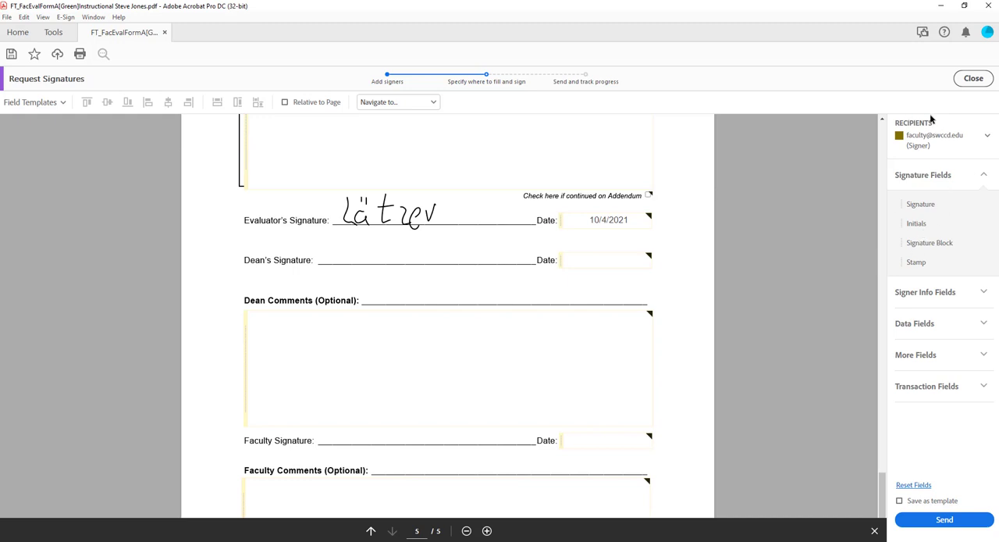
{"action": "left_click", "coordinate": [990, 137]}
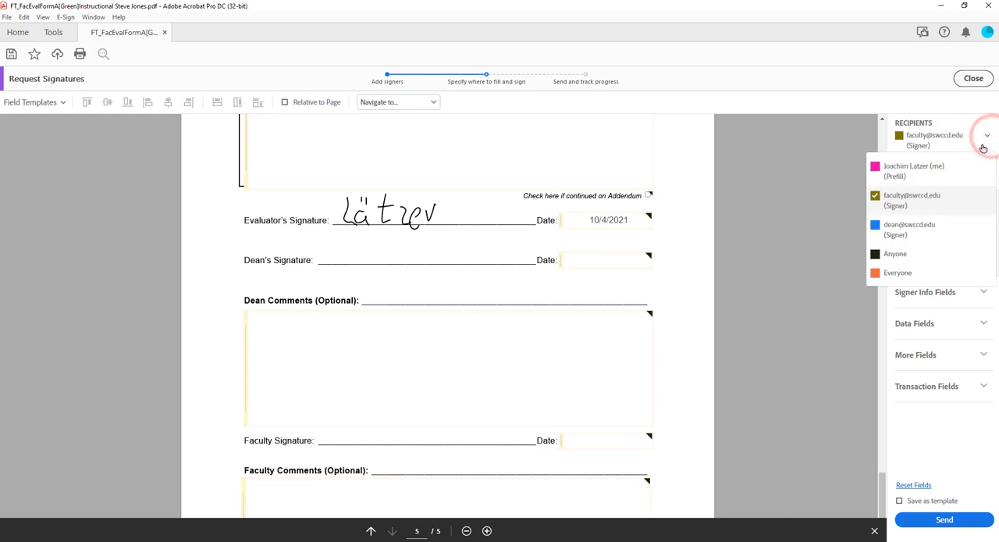
{"action": "left_click", "coordinate": [910, 228]}
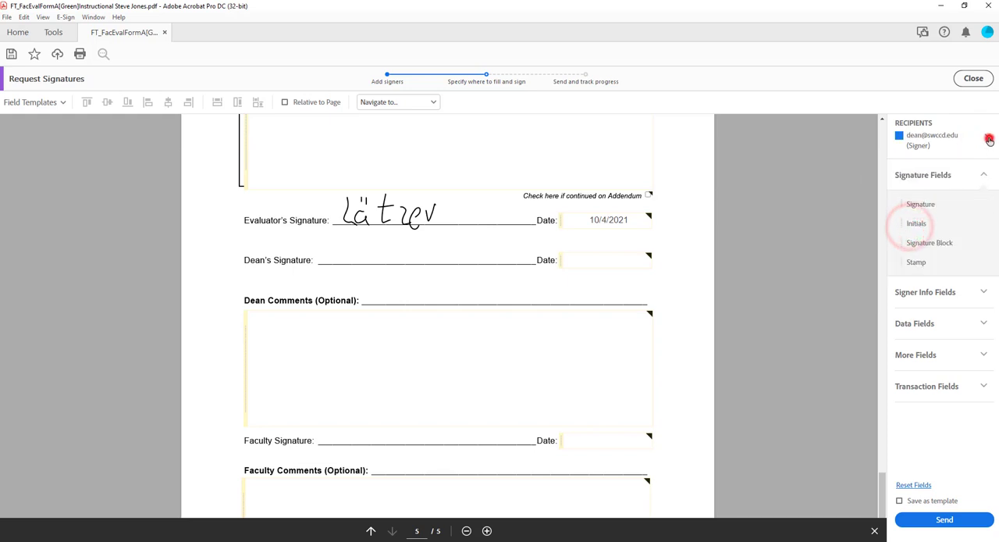
{"action": "left_click", "coordinate": [988, 138]}
{"action": "left_click", "coordinate": [926, 203]}
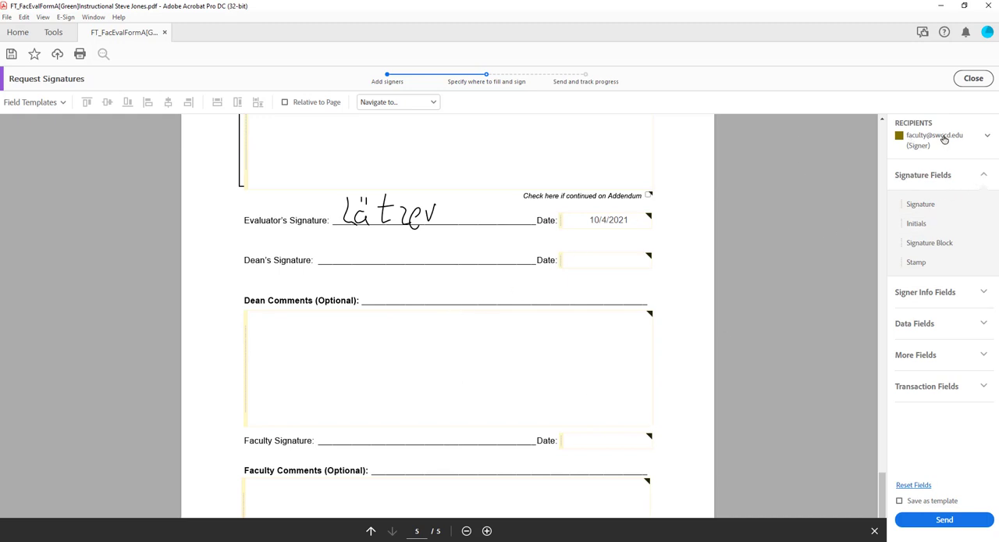
- Place a signature field for the faculty signer on the Faculty Signature line
{"action": "left_click", "coordinate": [987, 176]}
{"action": "left_click", "coordinate": [989, 176]}
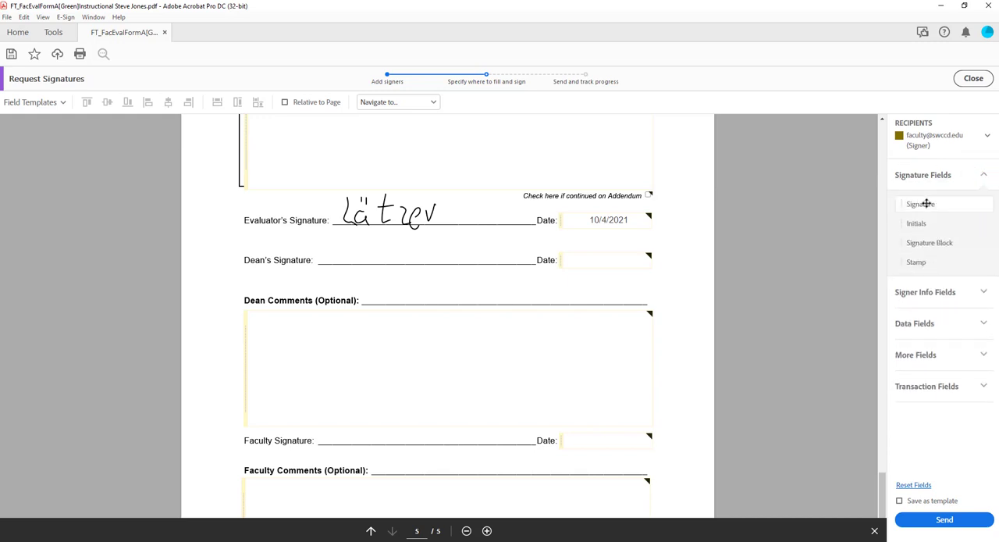
{"action": "mouse_move", "coordinate": [930, 204]}
{"action": "left_mouse_down"}
{"action": "mouse_move", "coordinate": [820, 221]}
{"action": "mouse_move", "coordinate": [636, 312]}
{"action": "mouse_move", "coordinate": [409, 388]}
{"action": "mouse_move", "coordinate": [349, 423]}
{"action": "mouse_move", "coordinate": [321, 422]}
{"action": "left_mouse_up"}
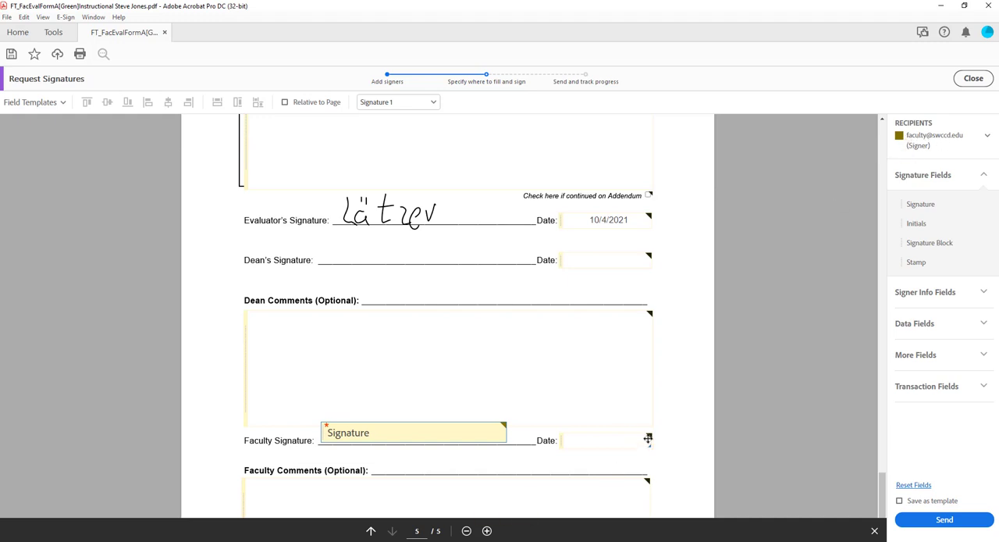
{"action": "left_click", "coordinate": [933, 327]}
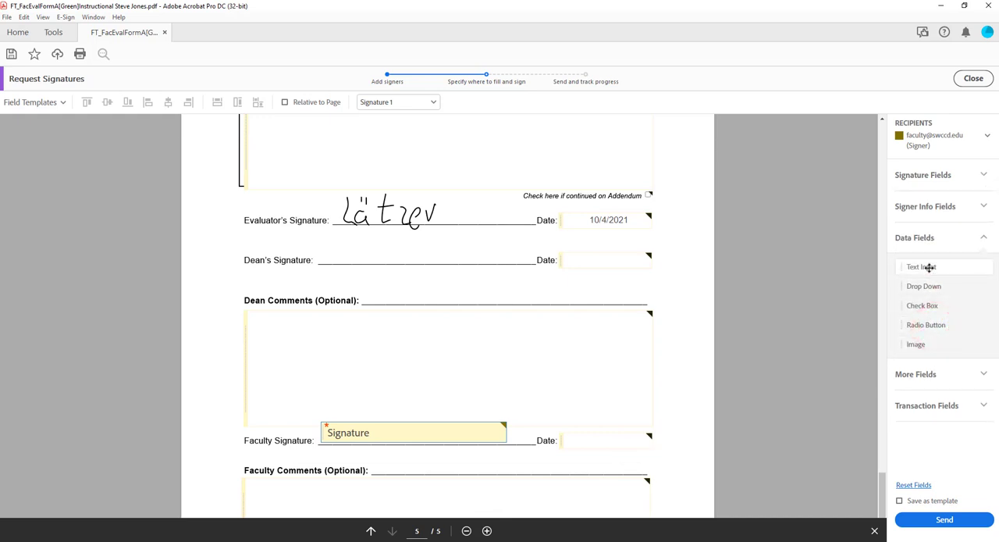
{"action": "left_click", "coordinate": [977, 239]}
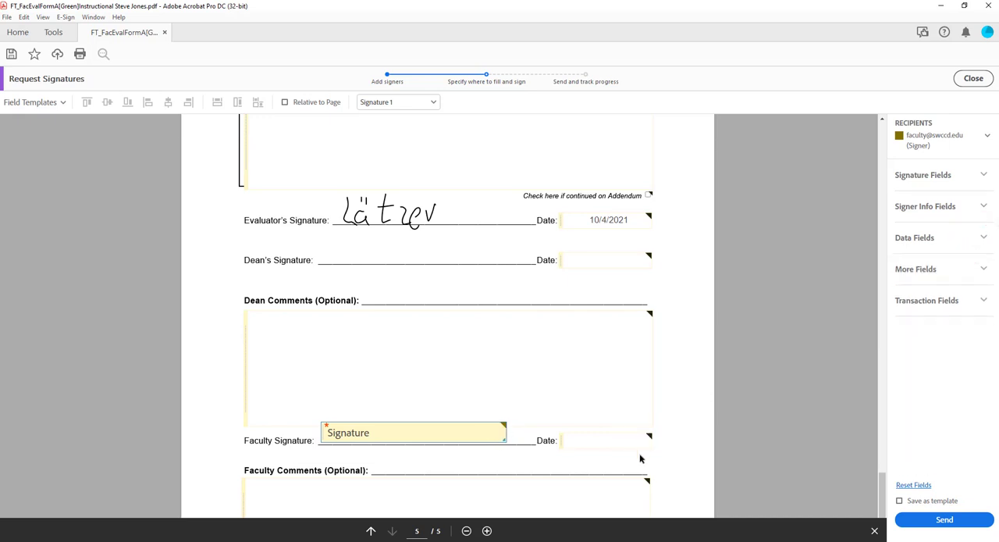
- Assign the date field beside the faculty signature to the faculty signer, turn off Read Only and make it Required
{"action": "right_click", "coordinate": [647, 441]}
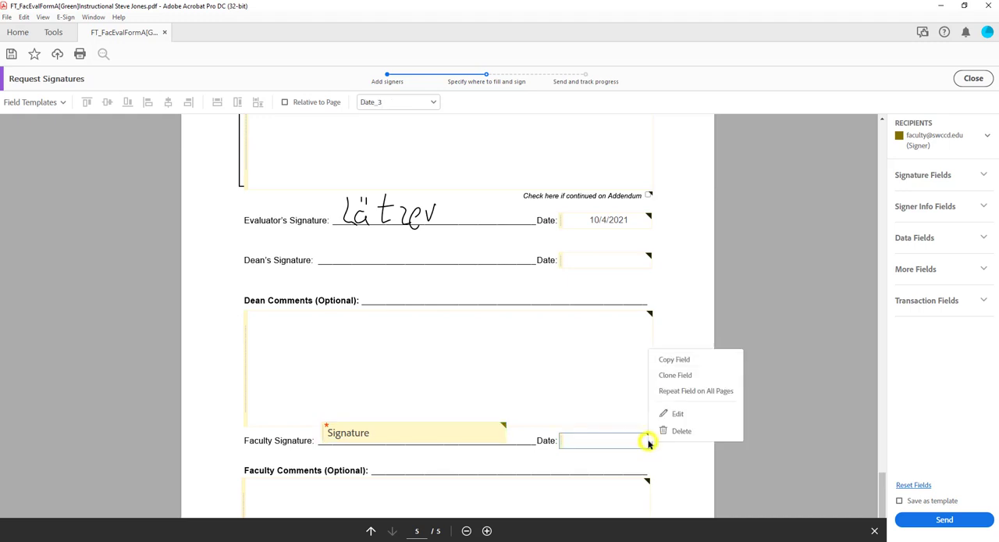
{"action": "left_click", "coordinate": [678, 414]}
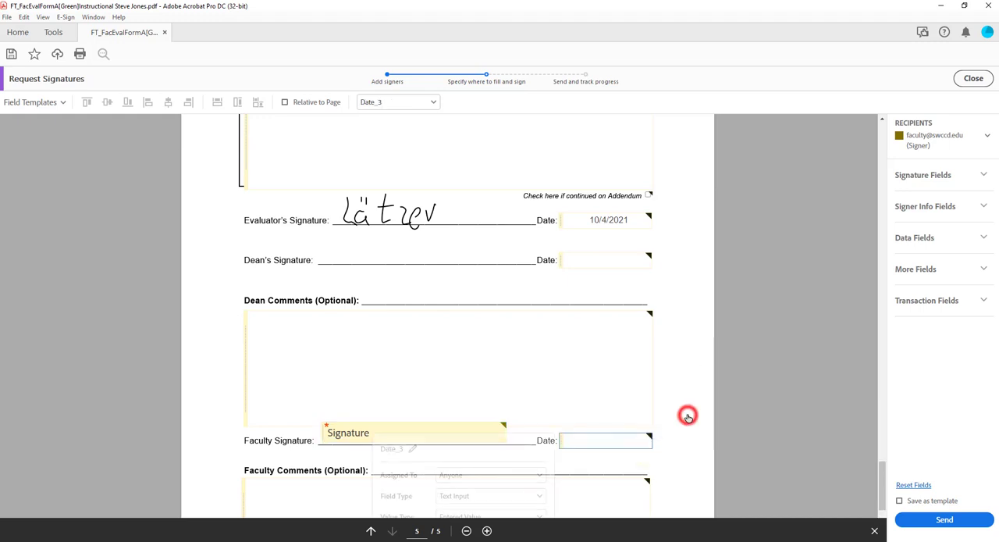
{"action": "left_click", "coordinate": [474, 258]}
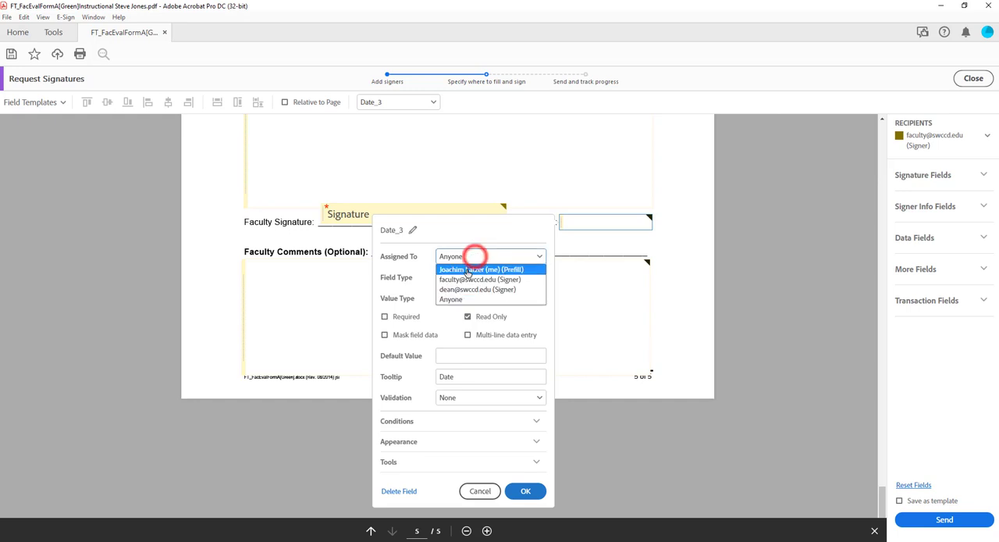
{"action": "left_click", "coordinate": [464, 275]}
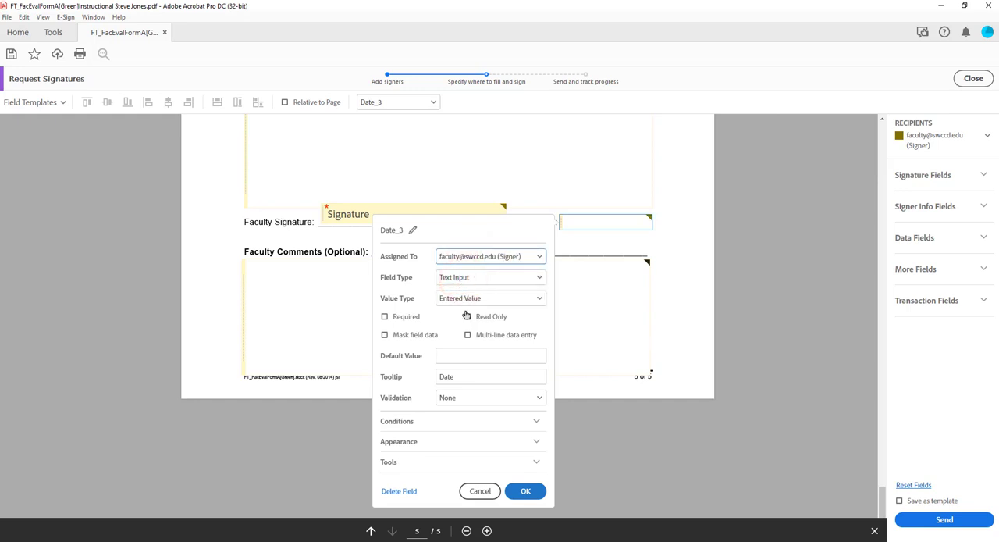
{"action": "left_click", "coordinate": [469, 317]}
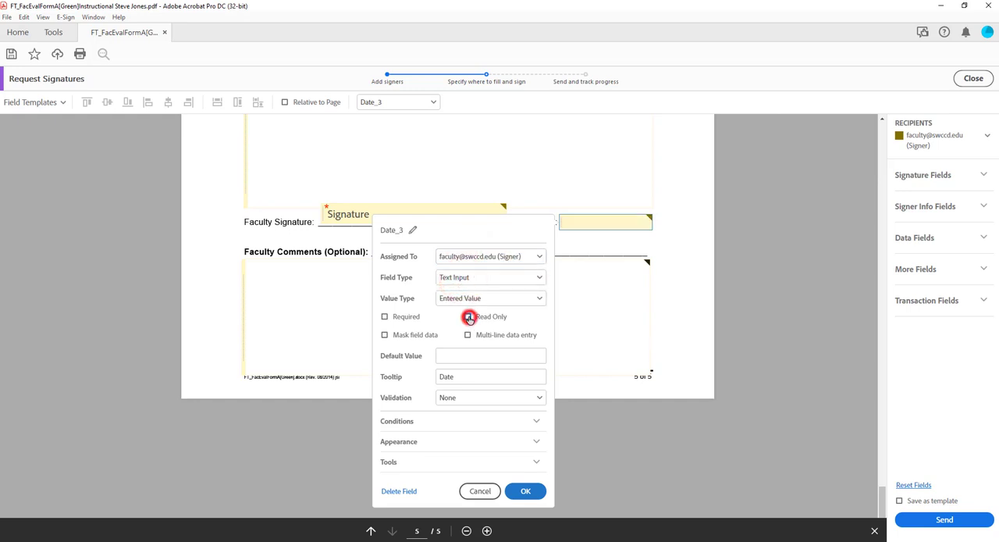
{"action": "left_click", "coordinate": [385, 317]}
{"action": "left_click", "coordinate": [527, 500]}
{"action": "left_click", "coordinate": [525, 491]}
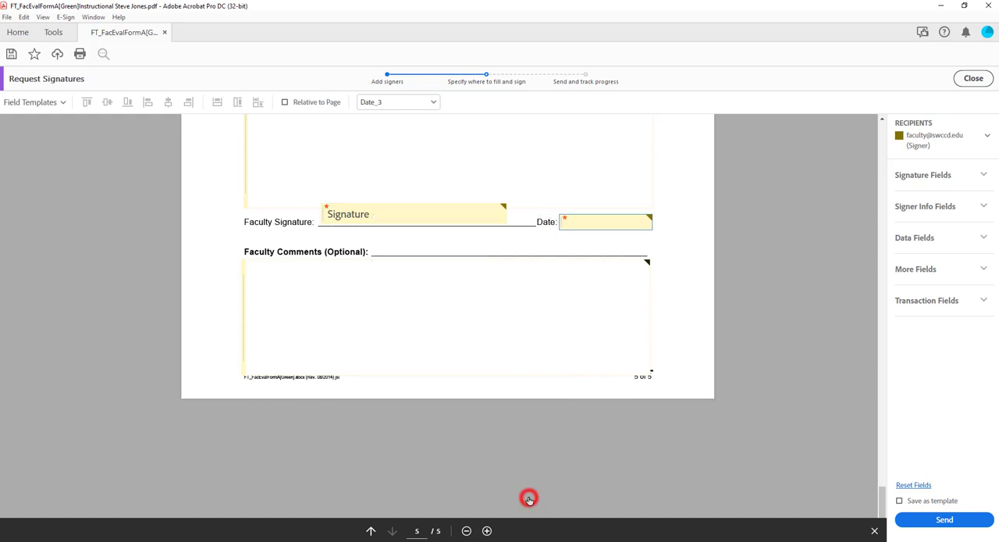
- Assign the Faculty Comments field to the faculty signer and turn off Read Only
{"action": "scroll", "coordinate": [738, 391], "scroll_direction": "up", "scroll_amount": 3}
{"action": "scroll", "coordinate": [738, 389], "scroll_direction": "up", "scroll_amount": 3}
{"action": "scroll", "coordinate": [723, 397], "scroll_direction": "down", "scroll_amount": 3}
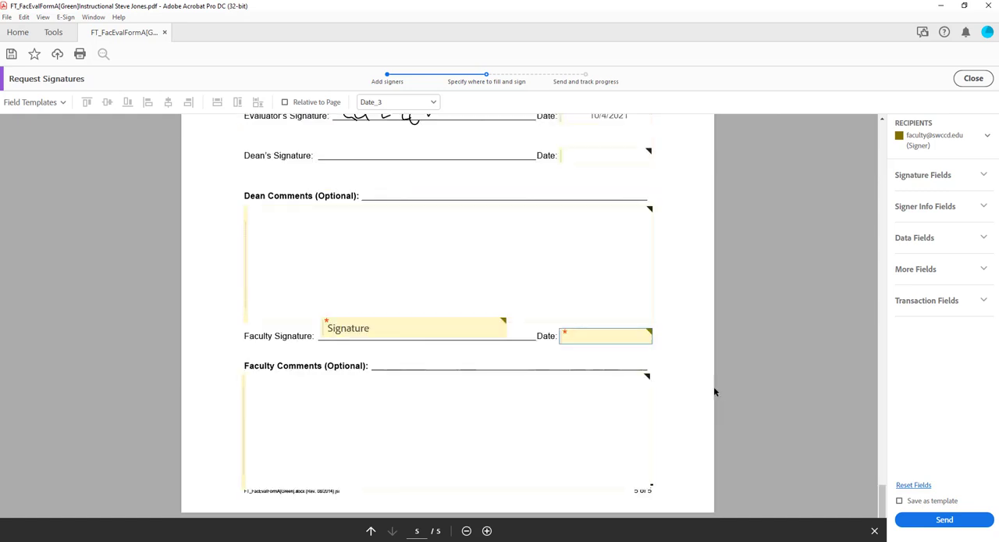
{"action": "left_click", "coordinate": [576, 394]}
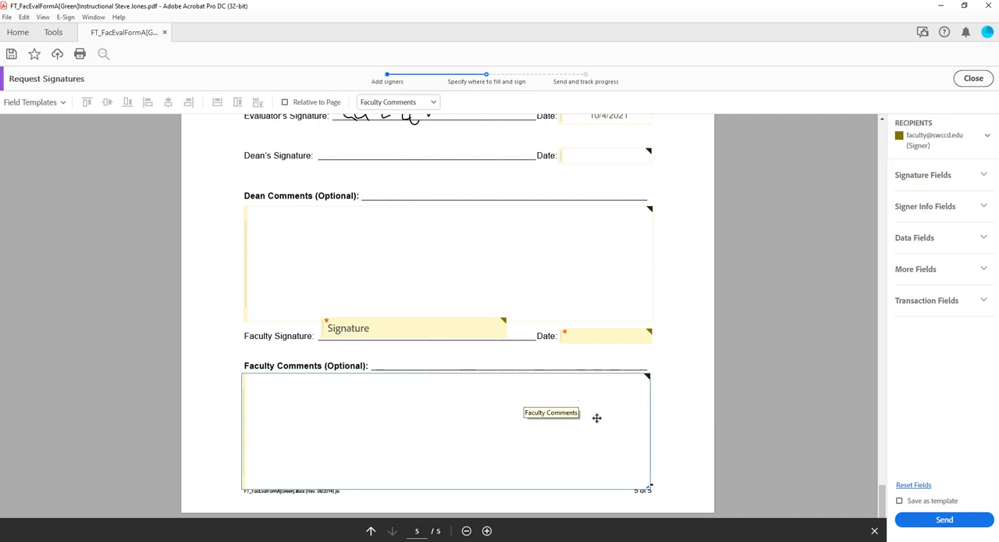
{"action": "right_click", "coordinate": [611, 398]}
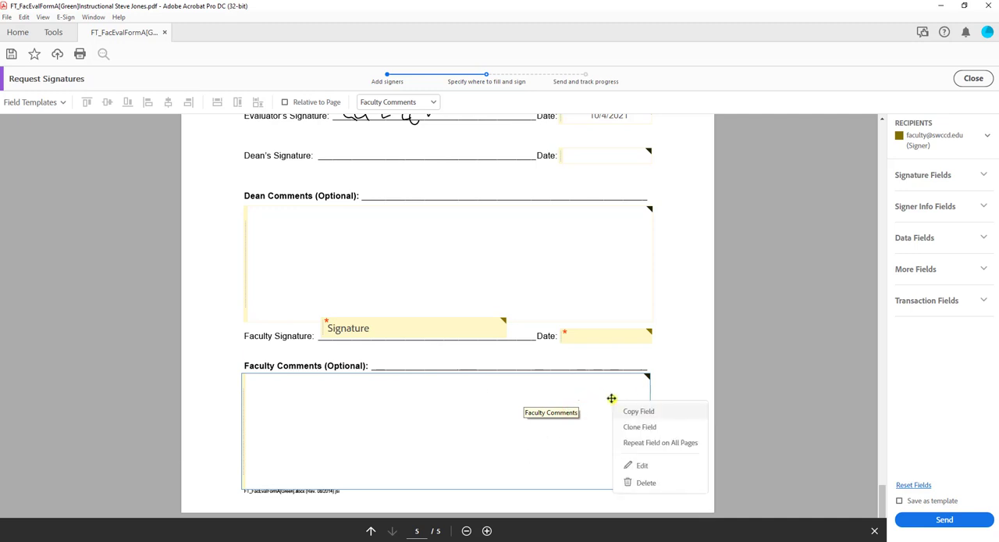
{"action": "left_click", "coordinate": [653, 470]}
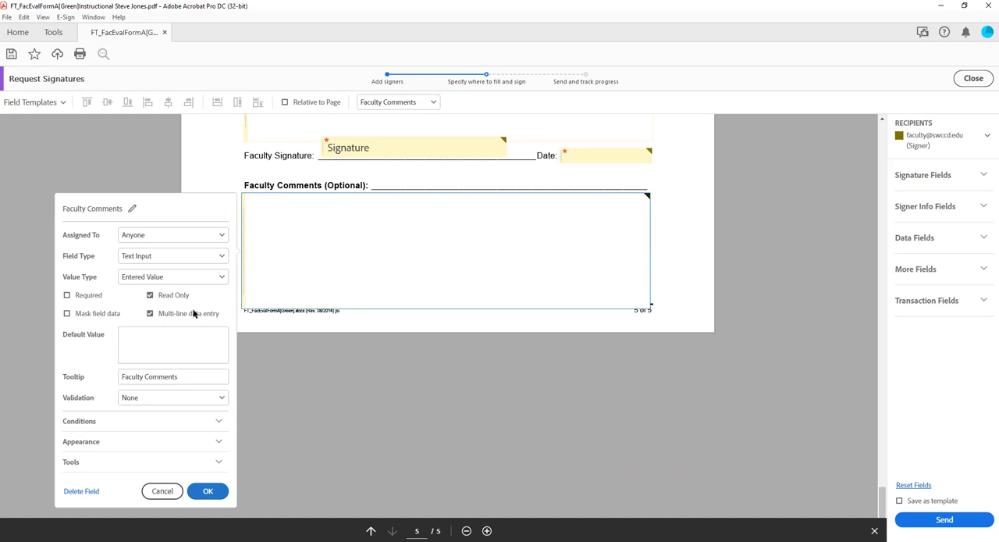
{"action": "left_click", "coordinate": [165, 235]}
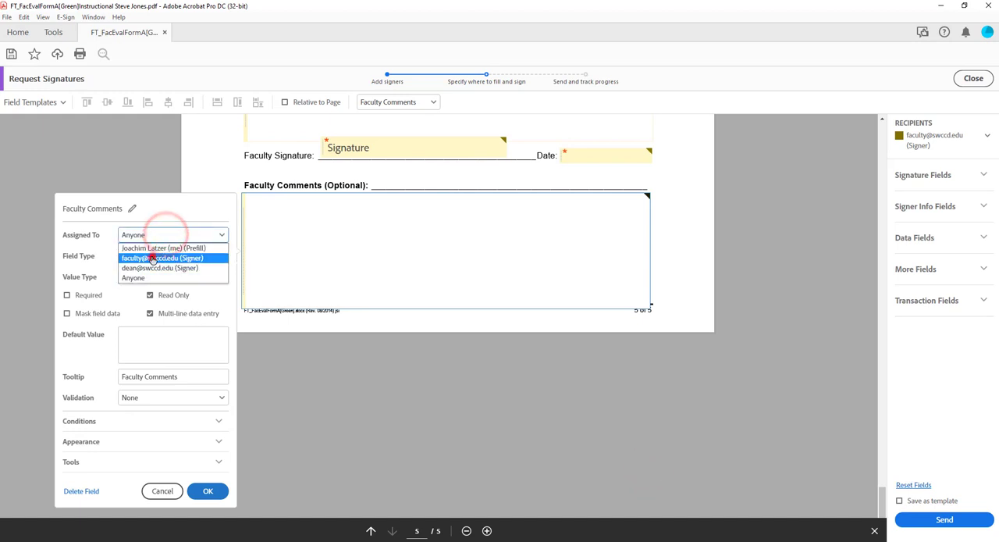
{"action": "left_click", "coordinate": [162, 252]}
{"action": "left_click", "coordinate": [150, 295]}
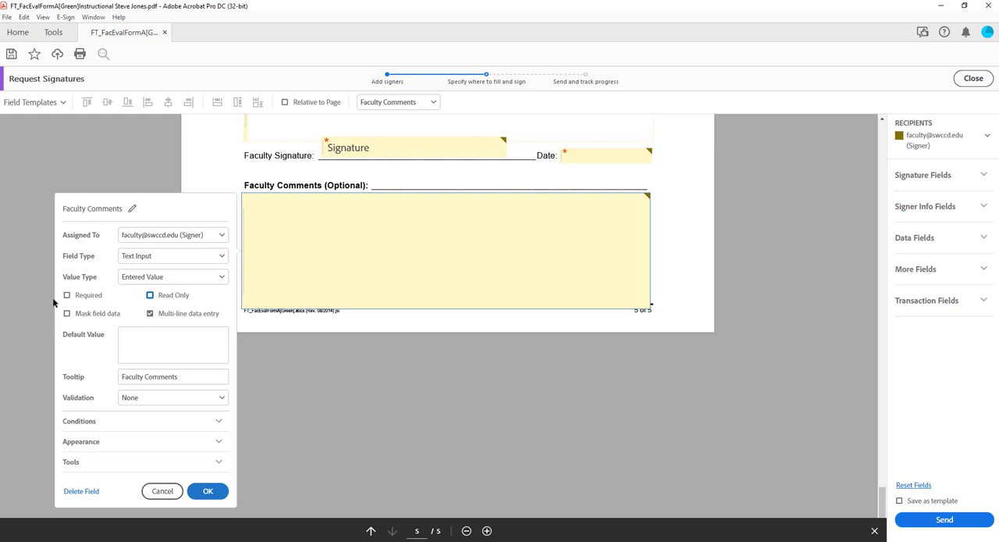
{"action": "left_click", "coordinate": [211, 491]}
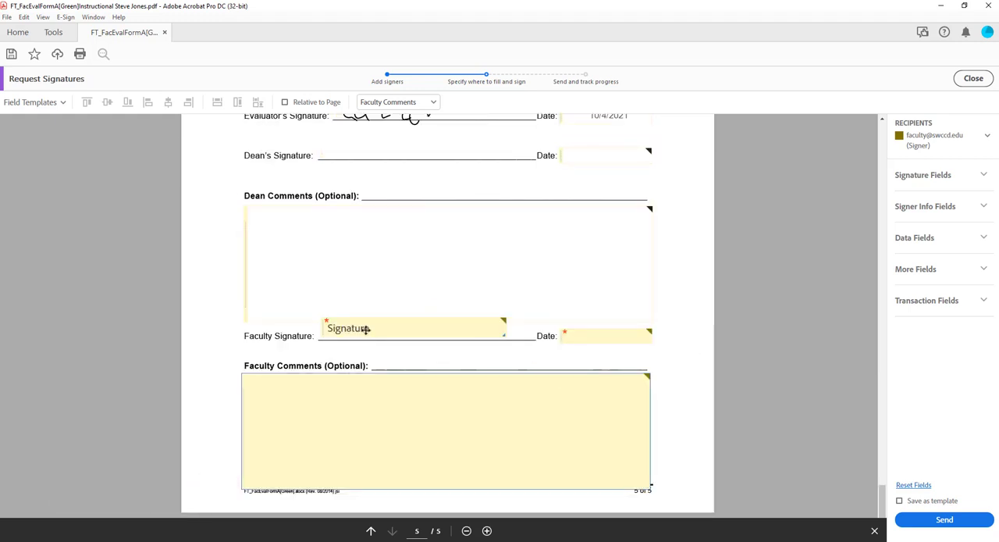
- Switch the active recipient to the dean and place a signature field on the Dean's Signature line
{"action": "left_click", "coordinate": [958, 175]}
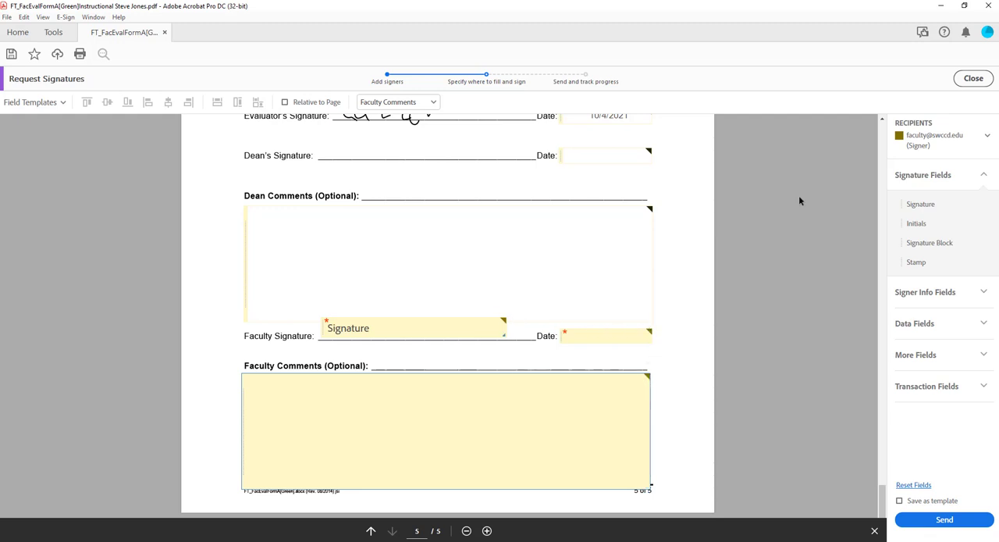
{"action": "left_click", "coordinate": [984, 137]}
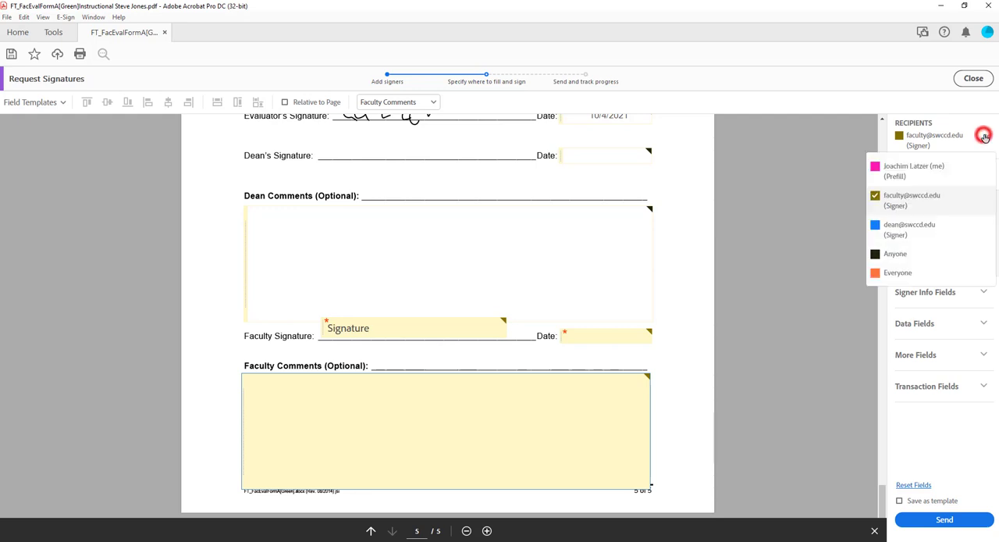
{"action": "left_click", "coordinate": [909, 224]}
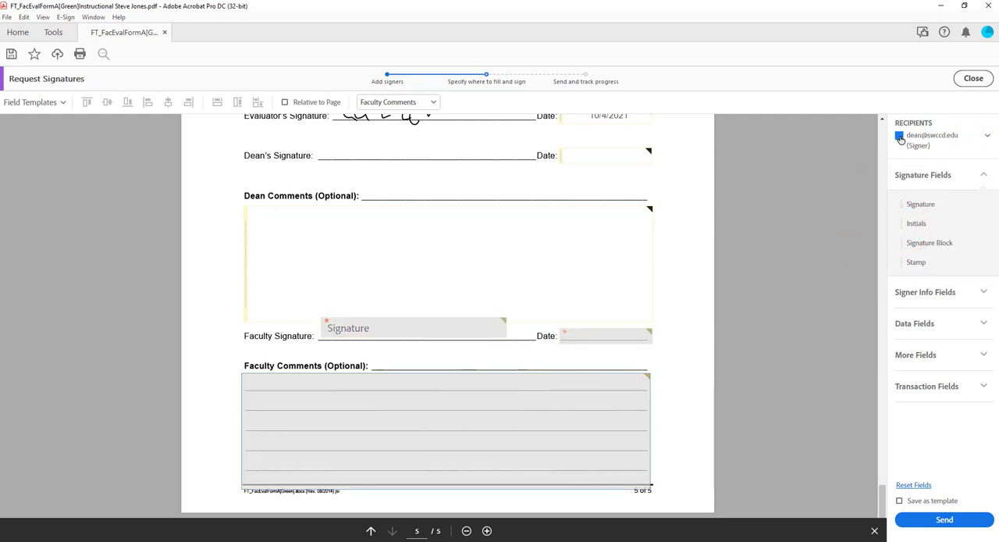
{"action": "left_click", "coordinate": [920, 204]}
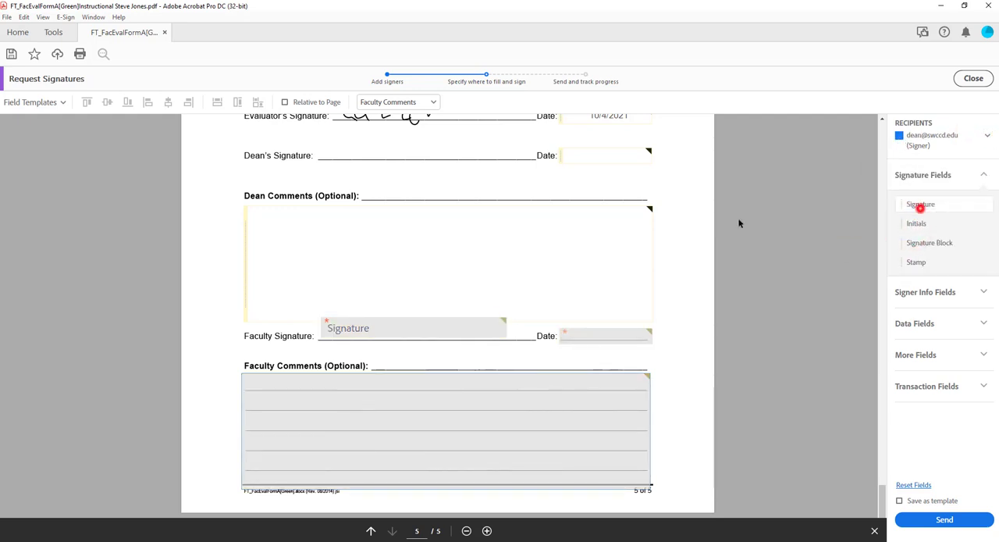
{"action": "left_click", "coordinate": [370, 179]}
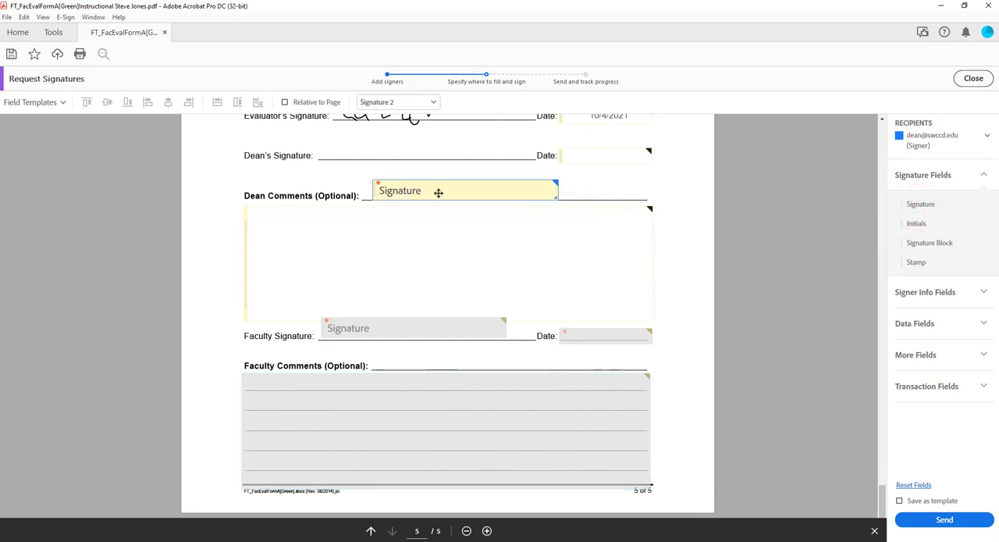
{"action": "left_click_drag", "start_coordinate": [438, 192], "coordinate": [395, 154]}
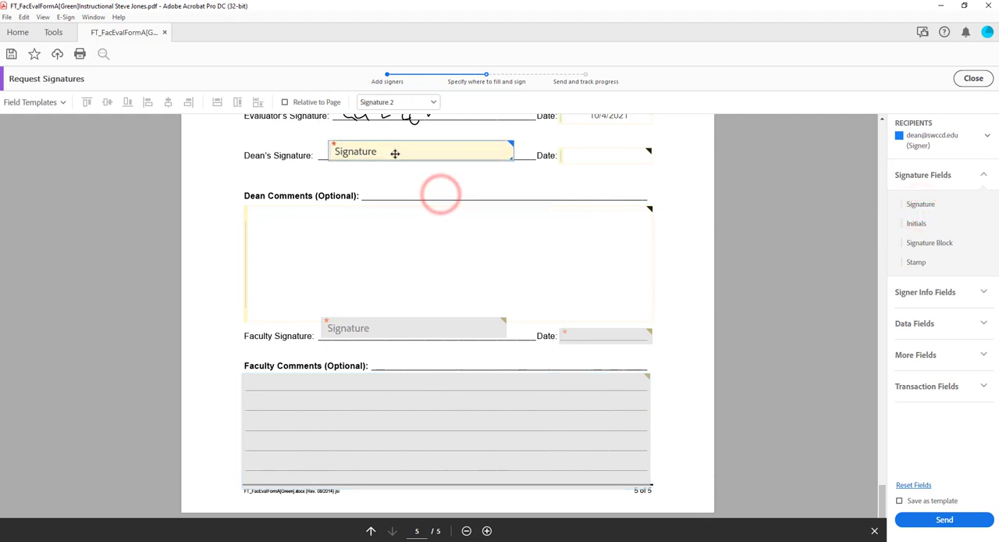
- Assign the date field beside the dean's signature to the dean signer, turn off Read Only and make it Required
{"action": "right_click", "coordinate": [621, 156]}
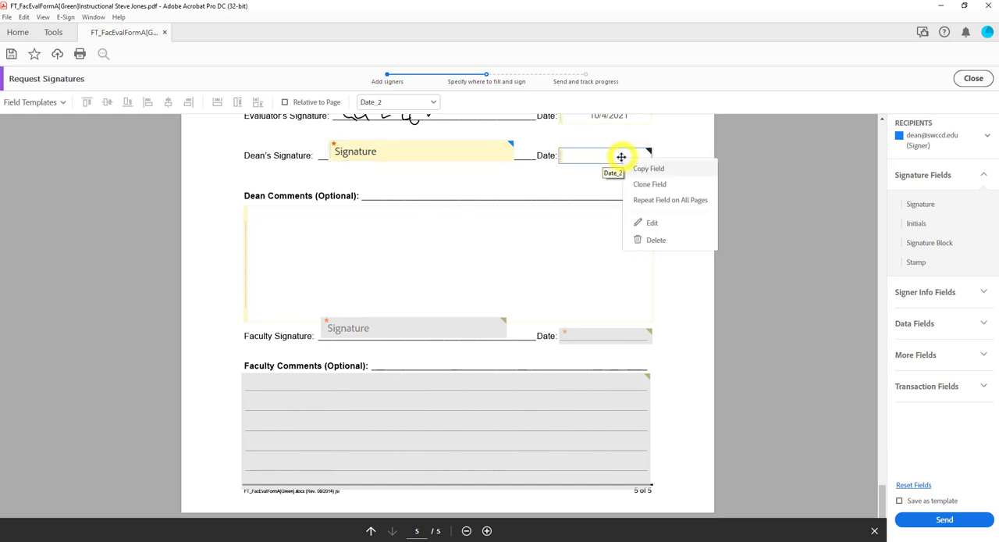
{"action": "left_click", "coordinate": [661, 223]}
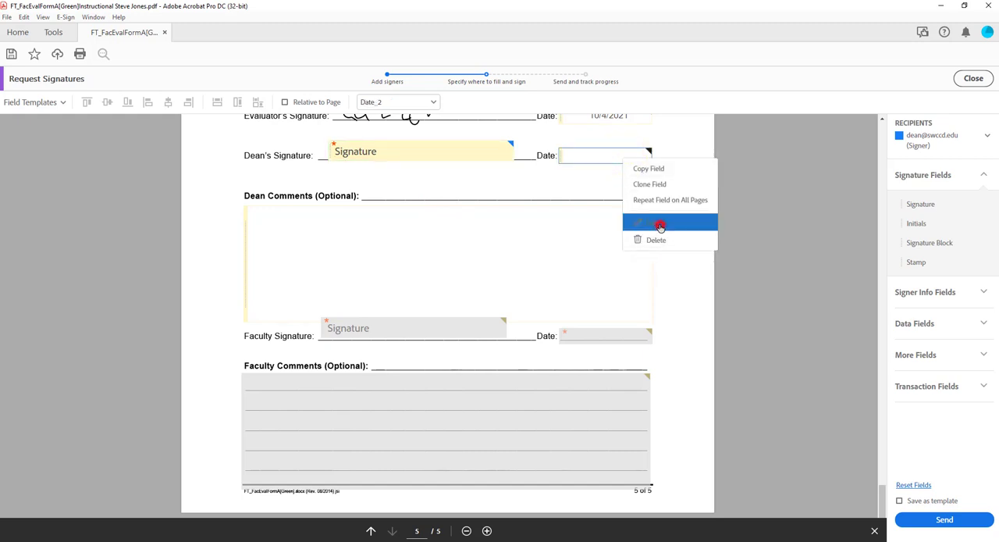
{"action": "left_click", "coordinate": [469, 192]}
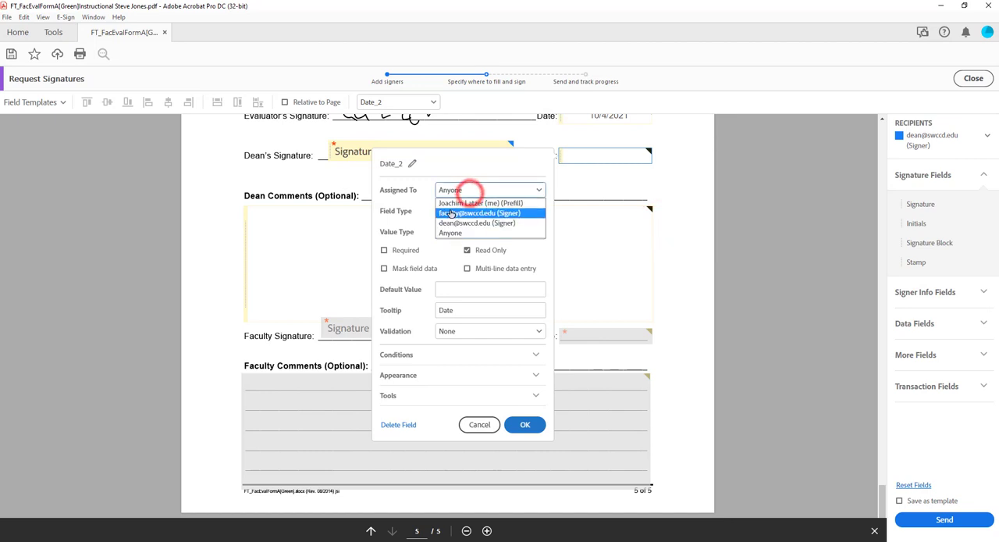
{"action": "left_click", "coordinate": [451, 220]}
{"action": "left_click", "coordinate": [467, 250]}
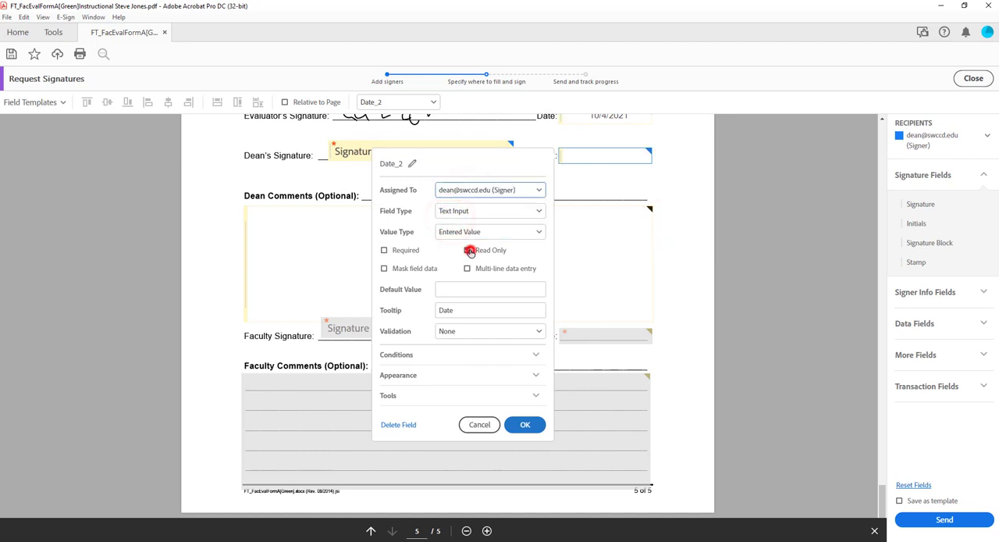
{"action": "left_click", "coordinate": [384, 250]}
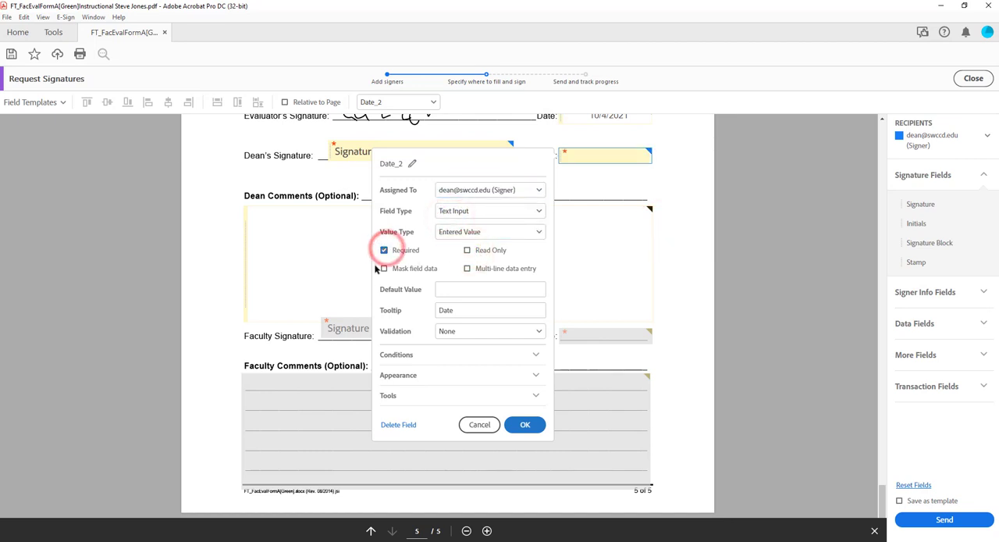
{"action": "left_click", "coordinate": [526, 425]}
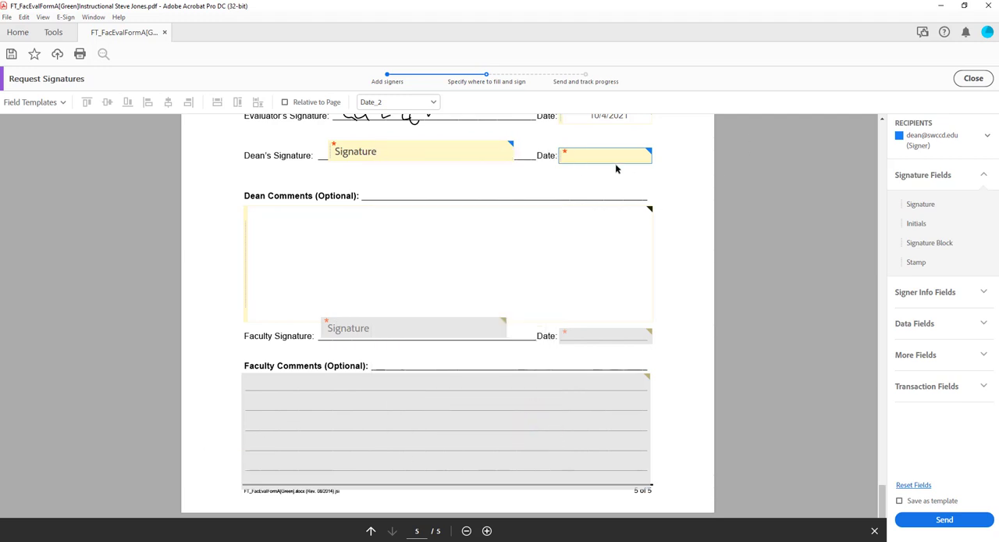
- Assign the Dean Comments field to the dean signer and turn off Read Only
{"action": "left_click", "coordinate": [424, 242]}
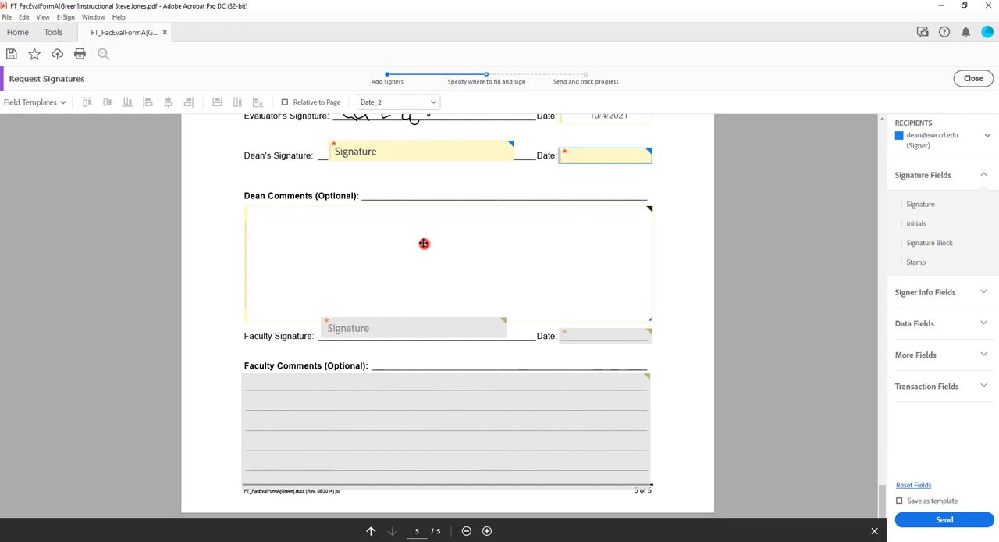
{"action": "right_click", "coordinate": [600, 225]}
{"action": "left_click", "coordinate": [642, 297]}
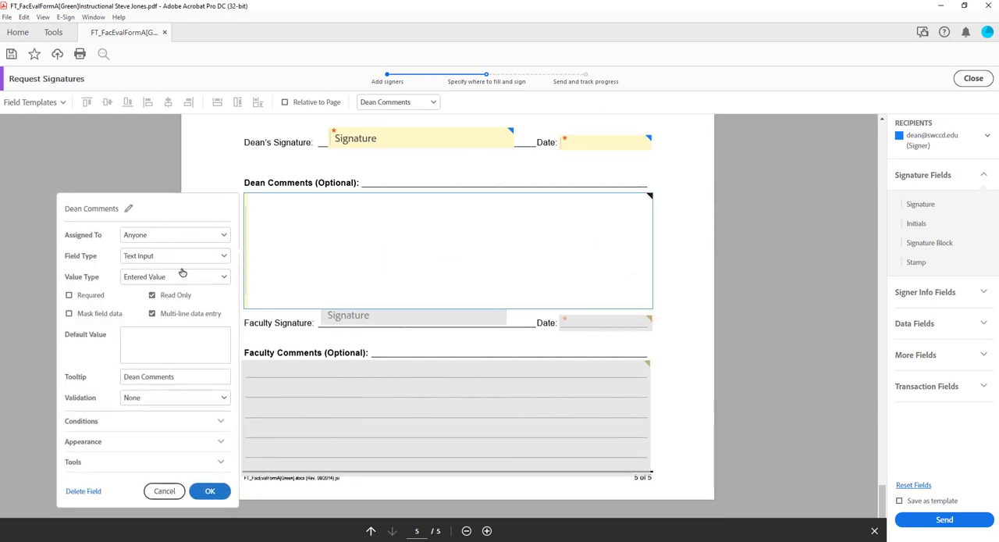
{"action": "left_click", "coordinate": [188, 235]}
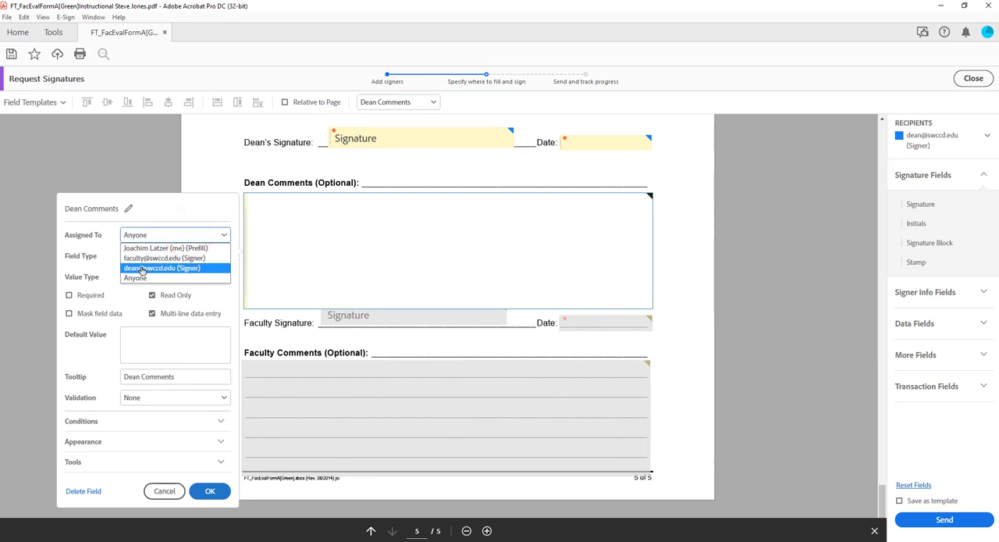
{"action": "left_click", "coordinate": [141, 268]}
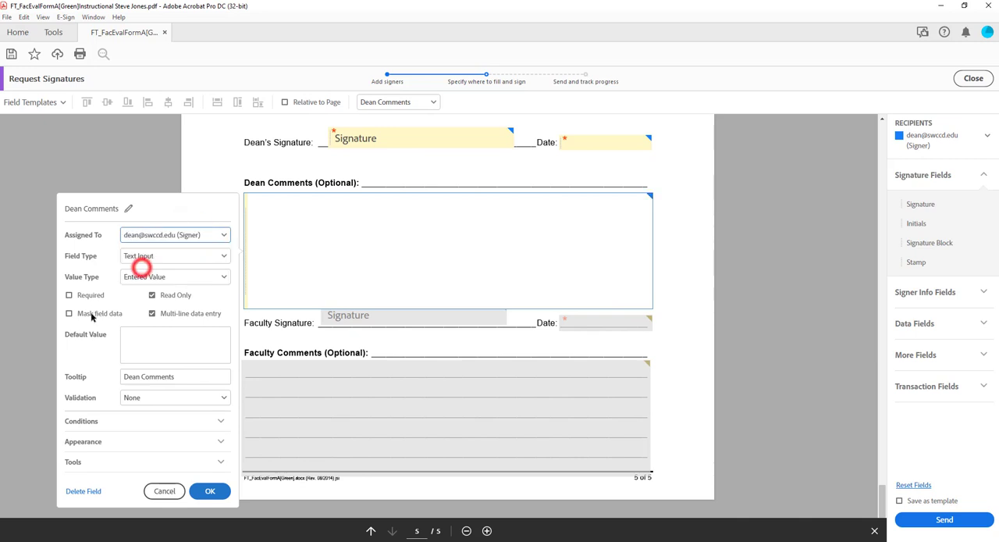
{"action": "left_click", "coordinate": [152, 295]}
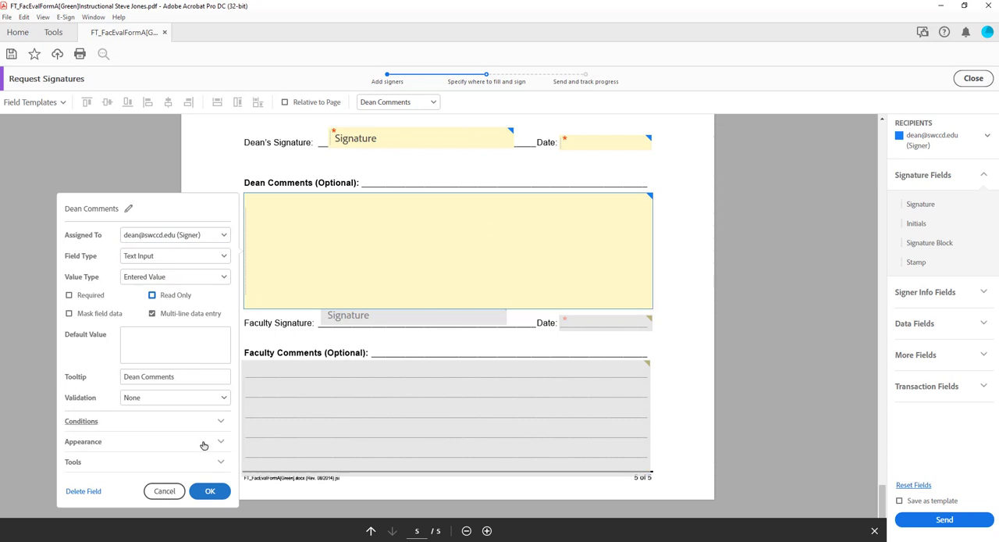
{"action": "left_click", "coordinate": [210, 491]}
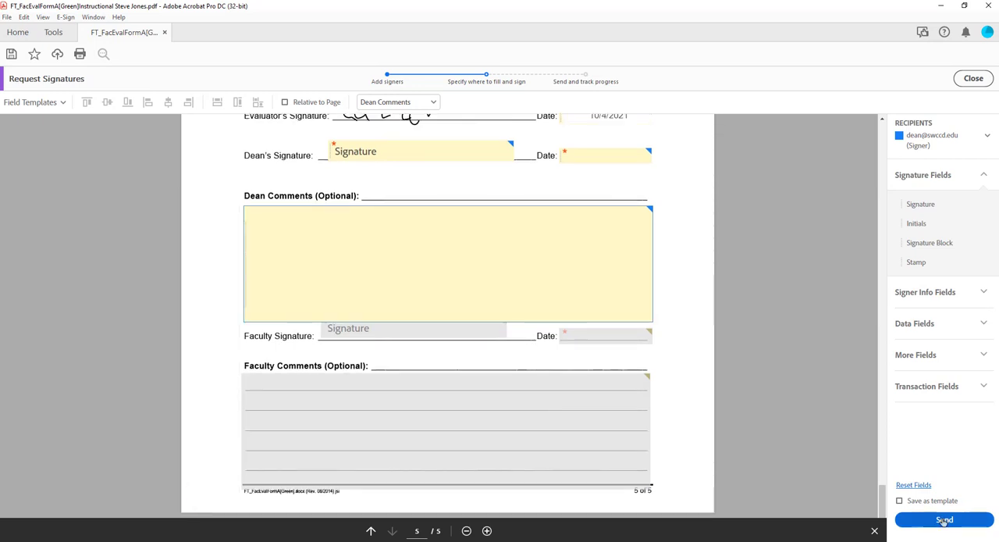